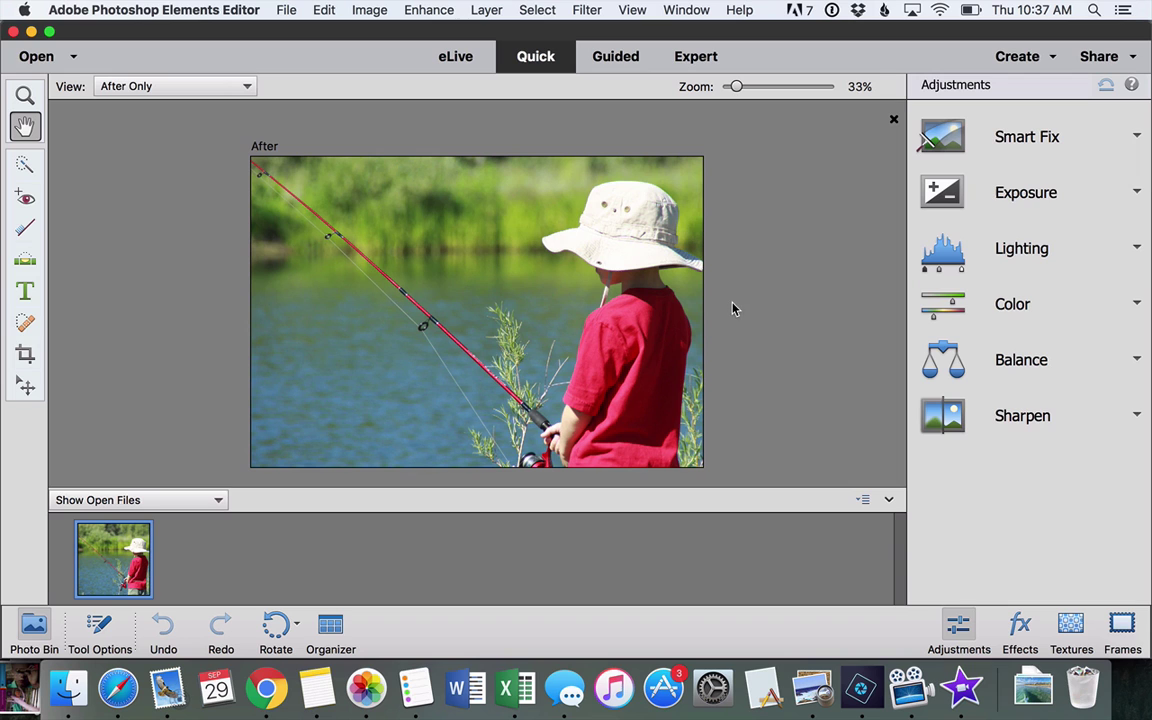
# Browse the Color, Black & White and Photomerge guided edits, ending on Fun Edits' Painterly card
pyautogui.click(616, 58)
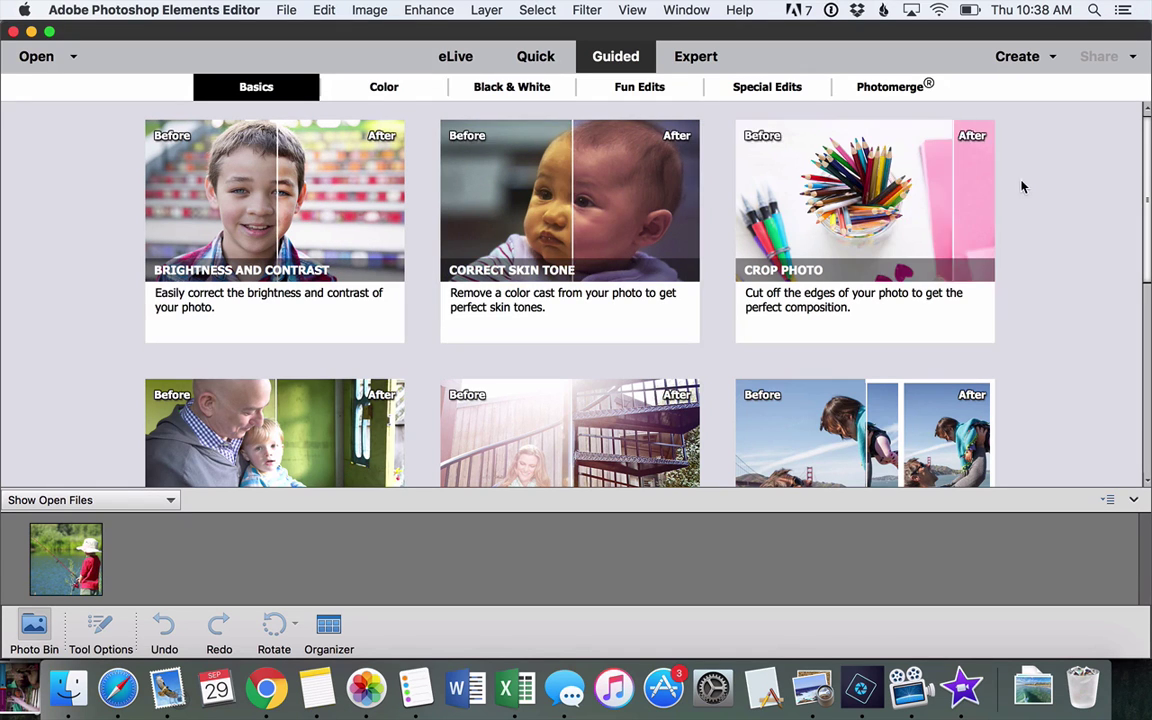
pyautogui.click(385, 88)
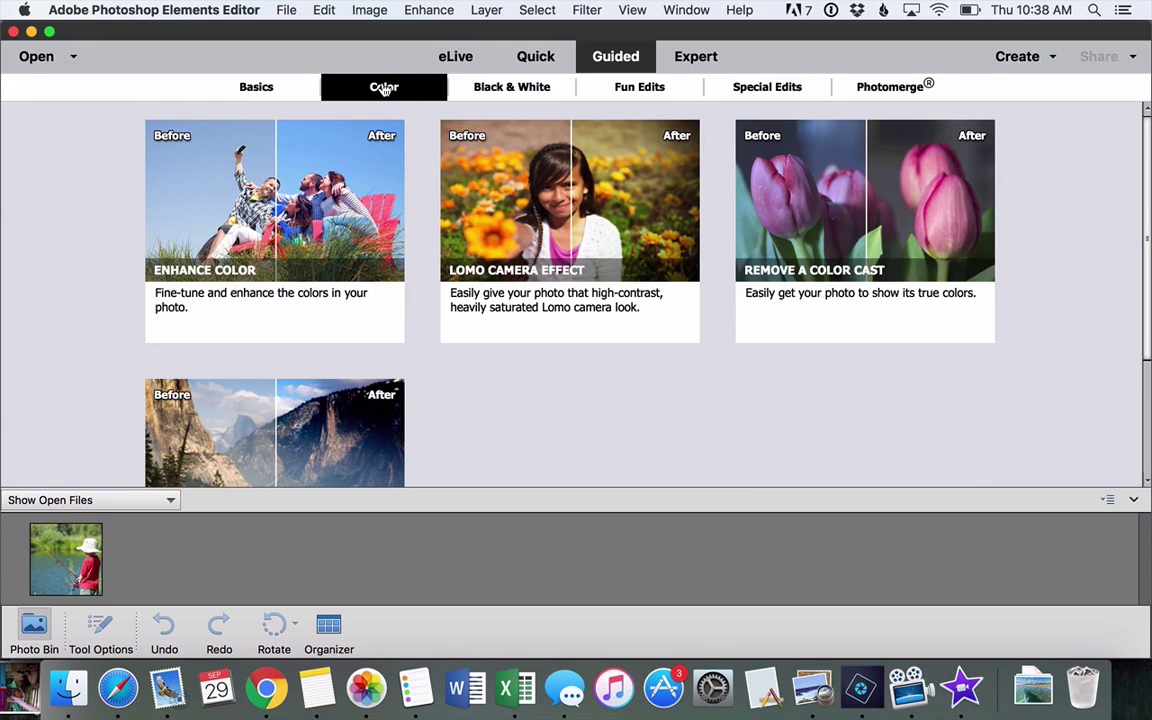
pyautogui.click(505, 88)
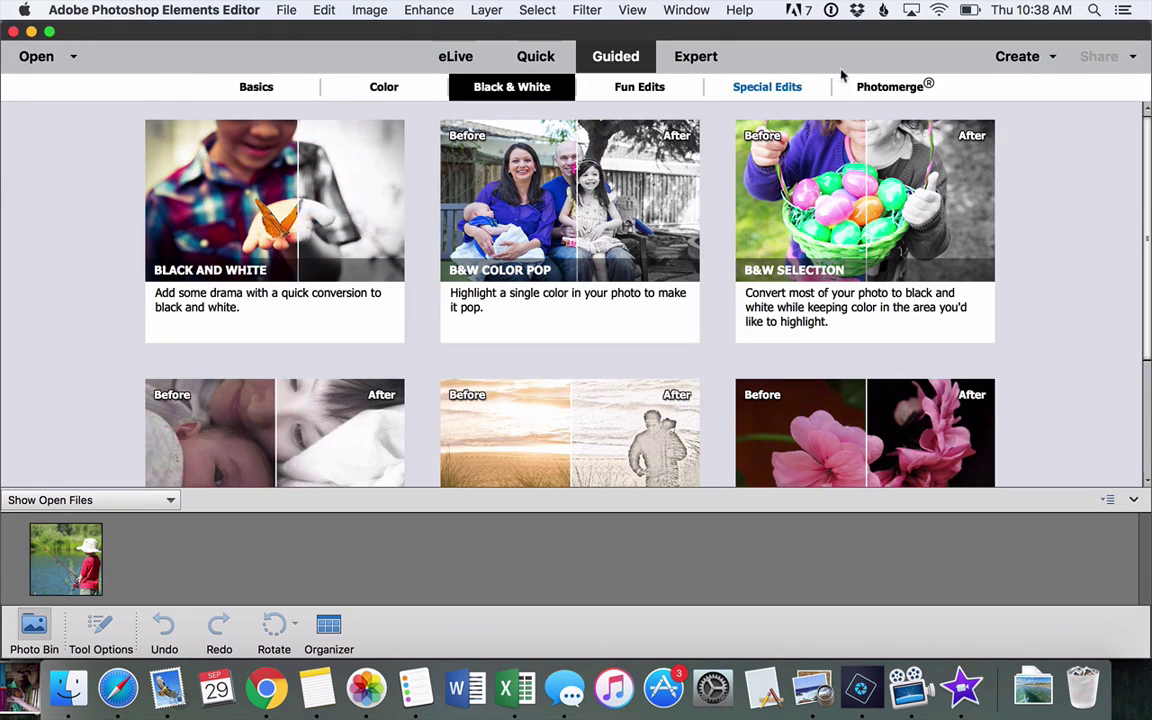
pyautogui.click(886, 88)
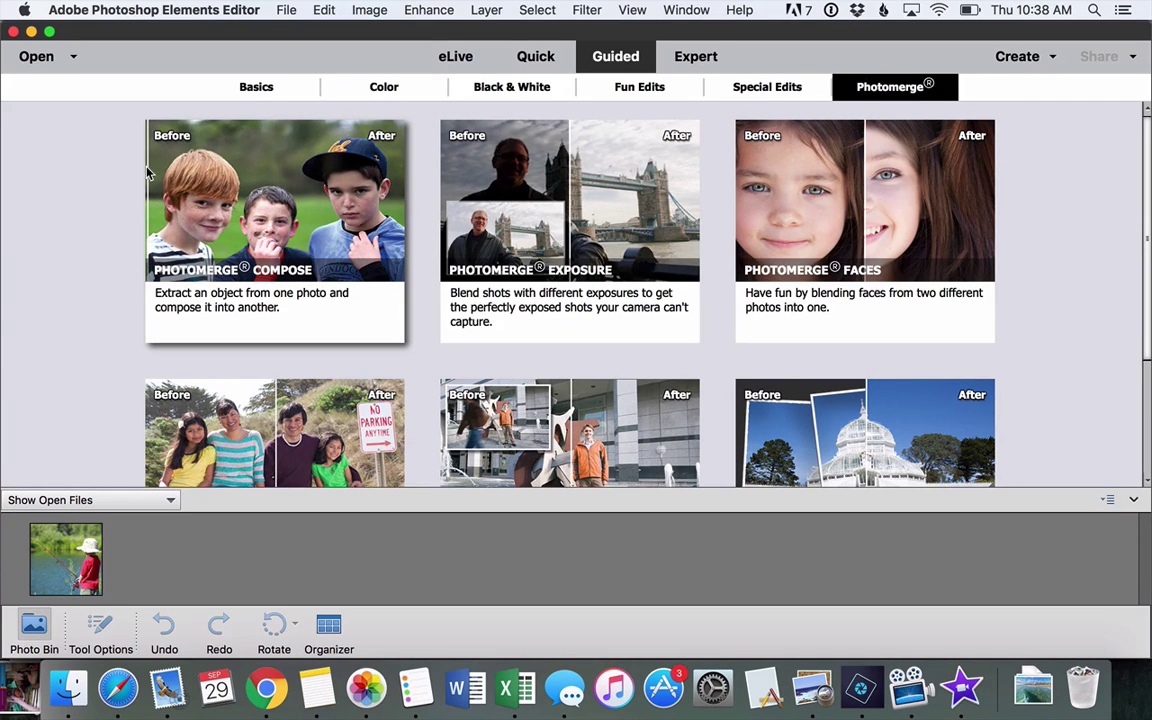
pyautogui.click(646, 97)
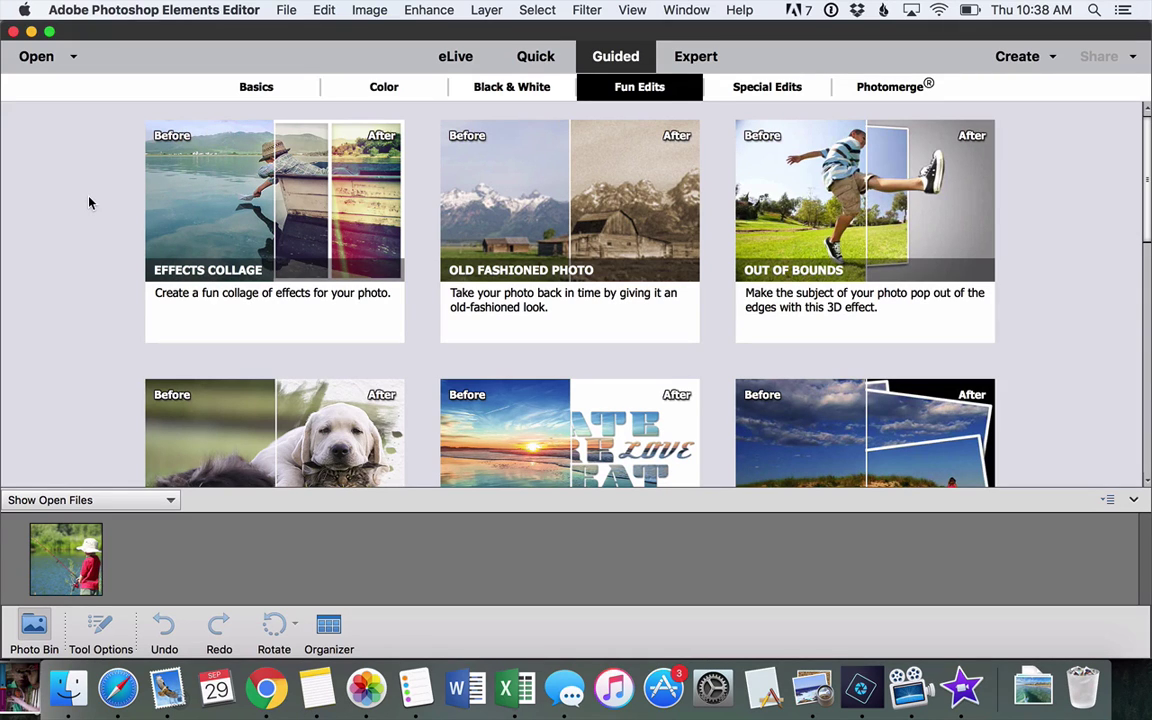
pyautogui.scroll(-5, 89, 203)
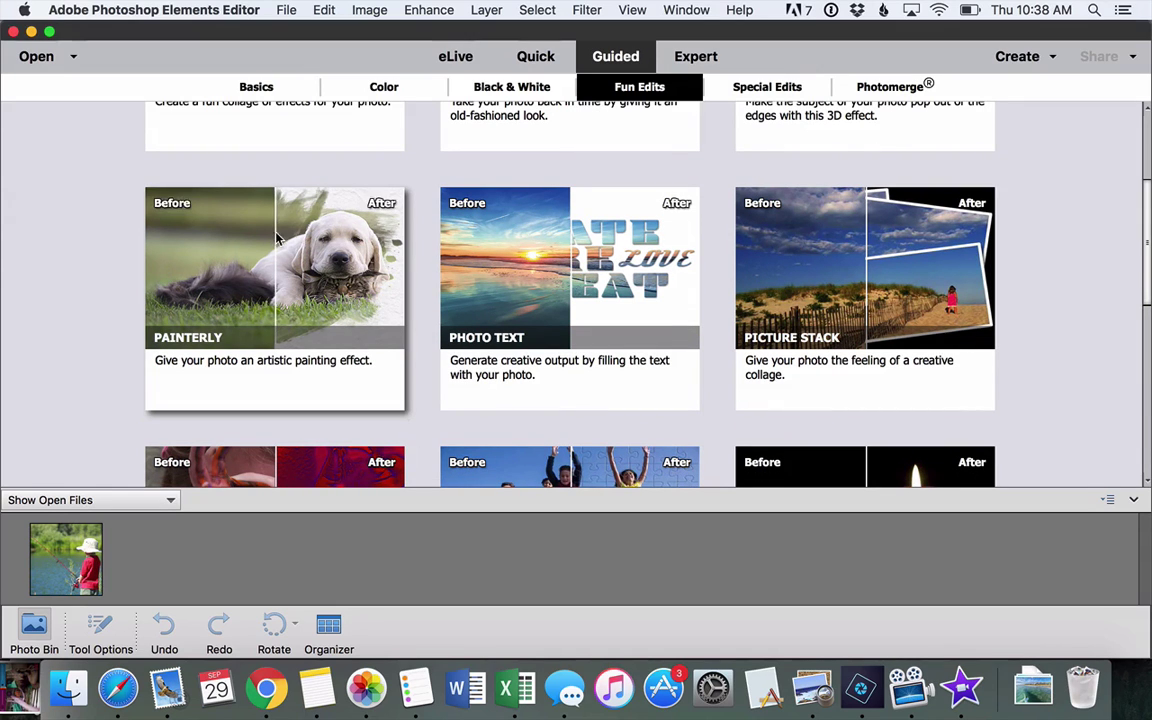
# Start the Painterly edit on the boy-fishing photo and review its brush, canvas and texture steps
pyautogui.click(322, 257)
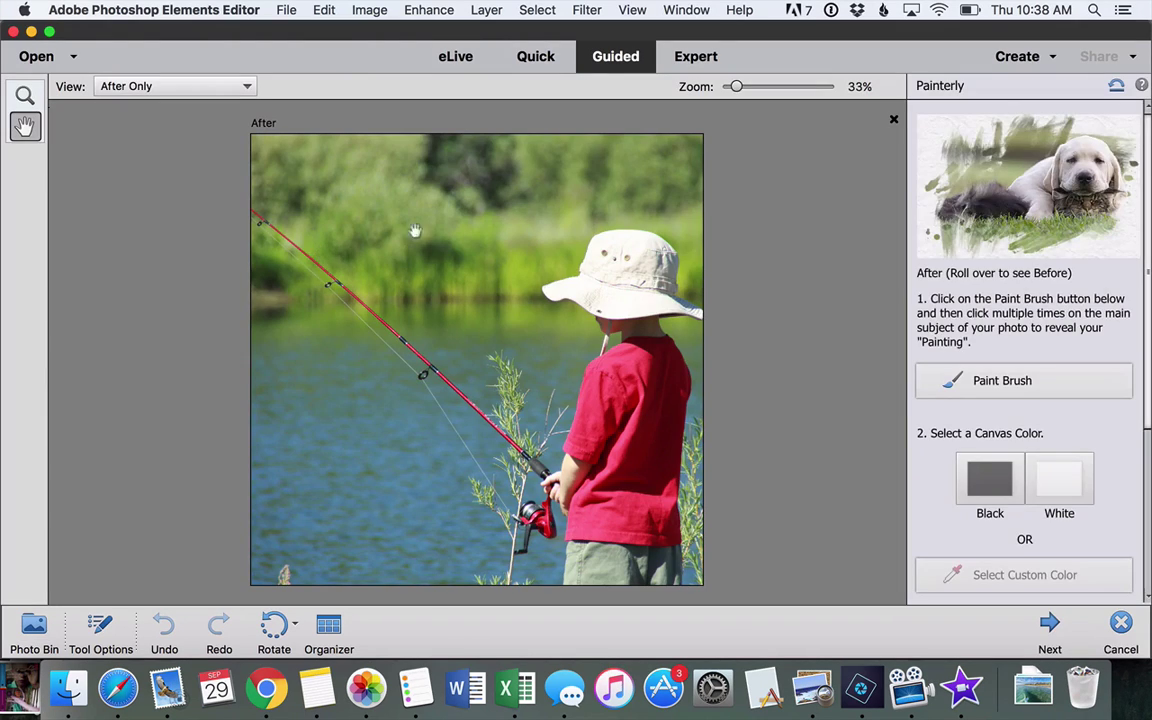
pyautogui.moveTo(943, 190)
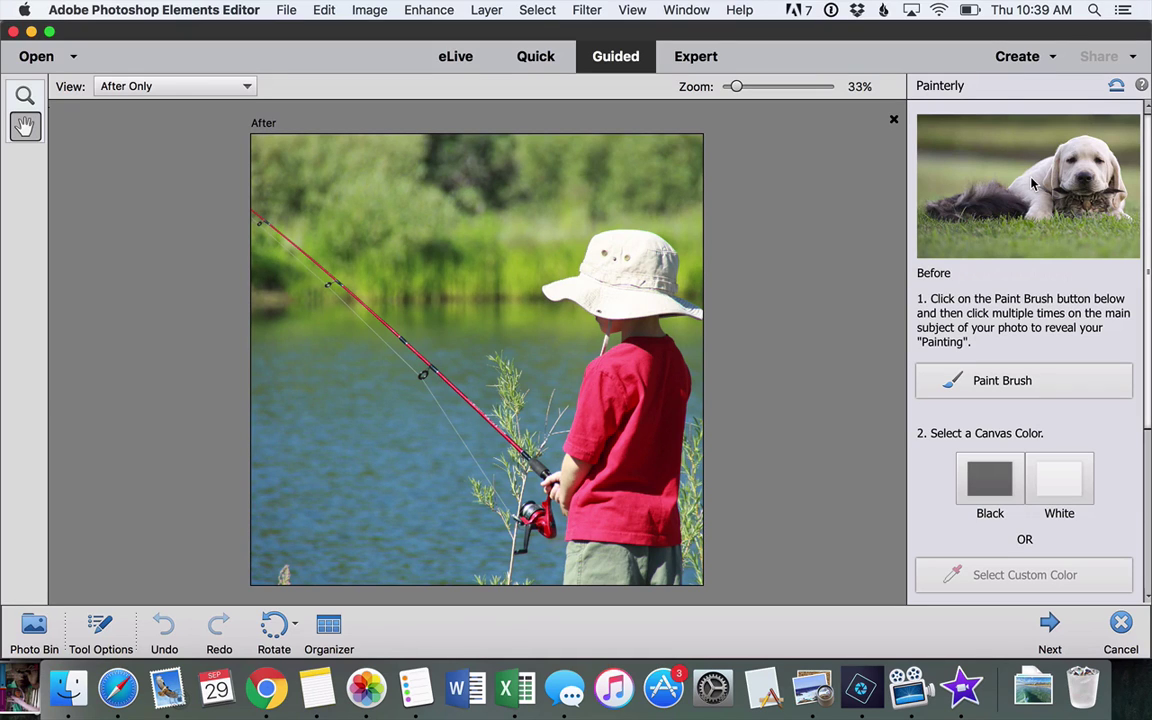
pyautogui.scroll(-2, 1033, 183)
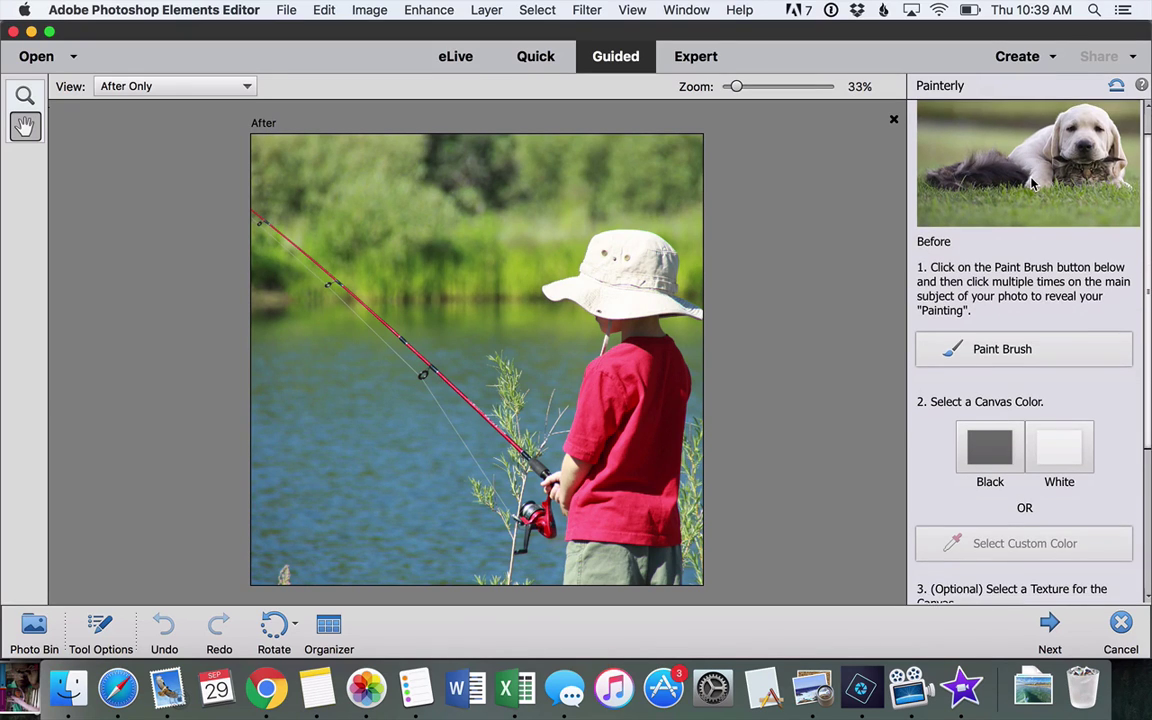
# Paint Bold Strokes across the water and grass to the left of the boy
pyautogui.click(992, 337)
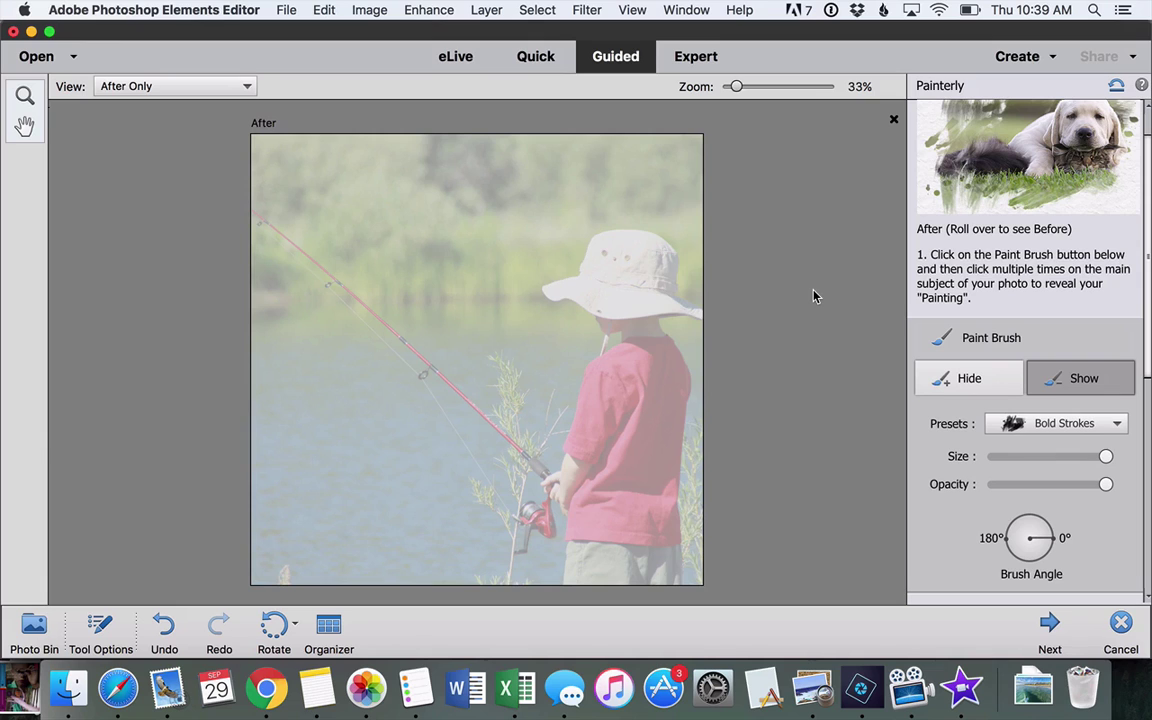
pyautogui.moveTo(717, 285)
pyautogui.mouseDown()
pyautogui.moveTo(400, 215)
pyautogui.moveTo(330, 320)
pyautogui.moveTo(303, 400)
pyautogui.moveTo(313, 391)
pyautogui.mouseUp()
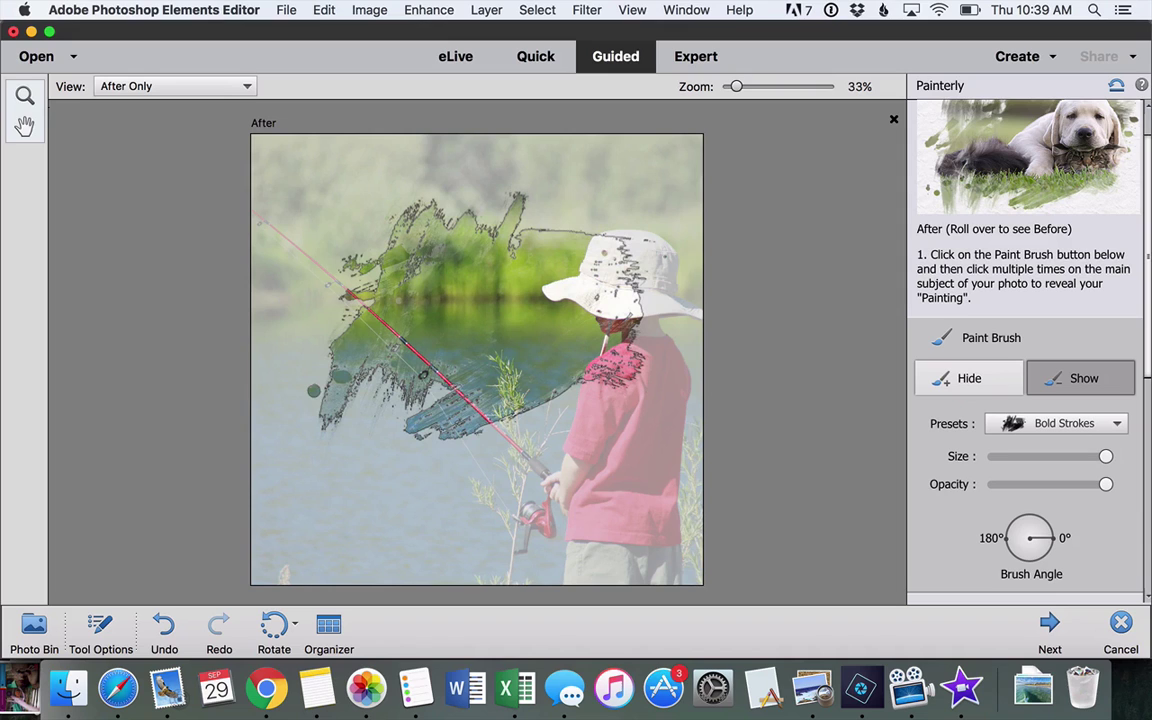
pyautogui.click(423, 374)
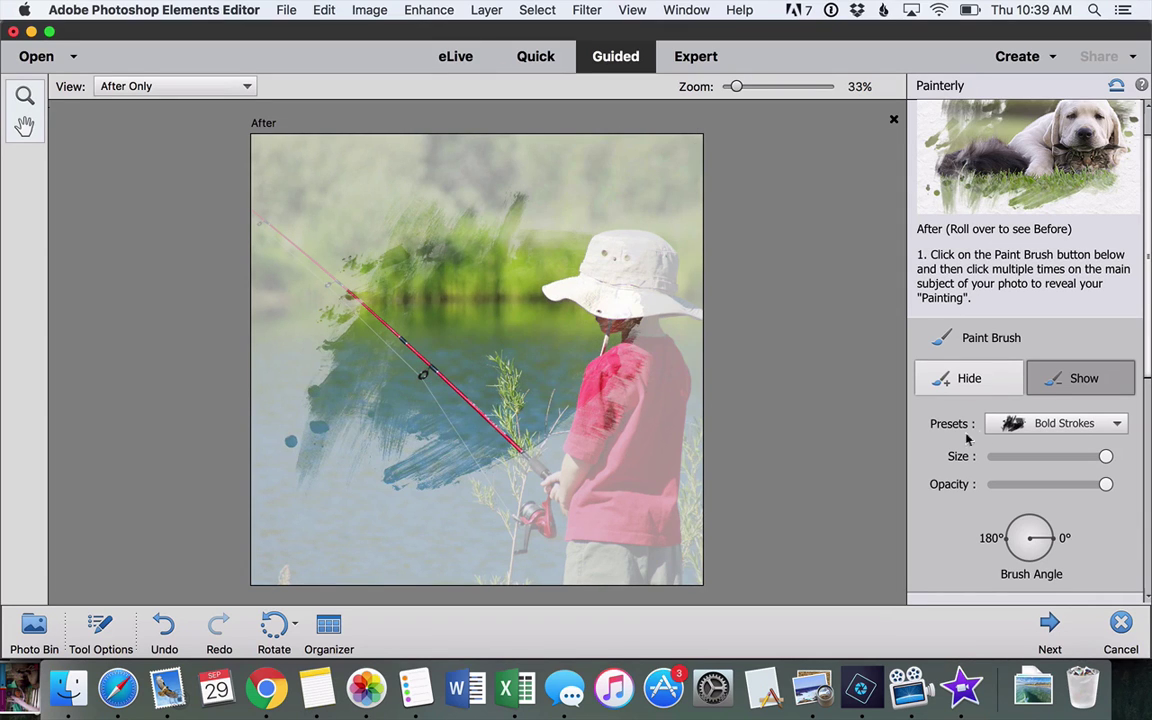
# Paint Rough Bristles strokes over the boy with a reduced brush size
pyautogui.click(1036, 424)
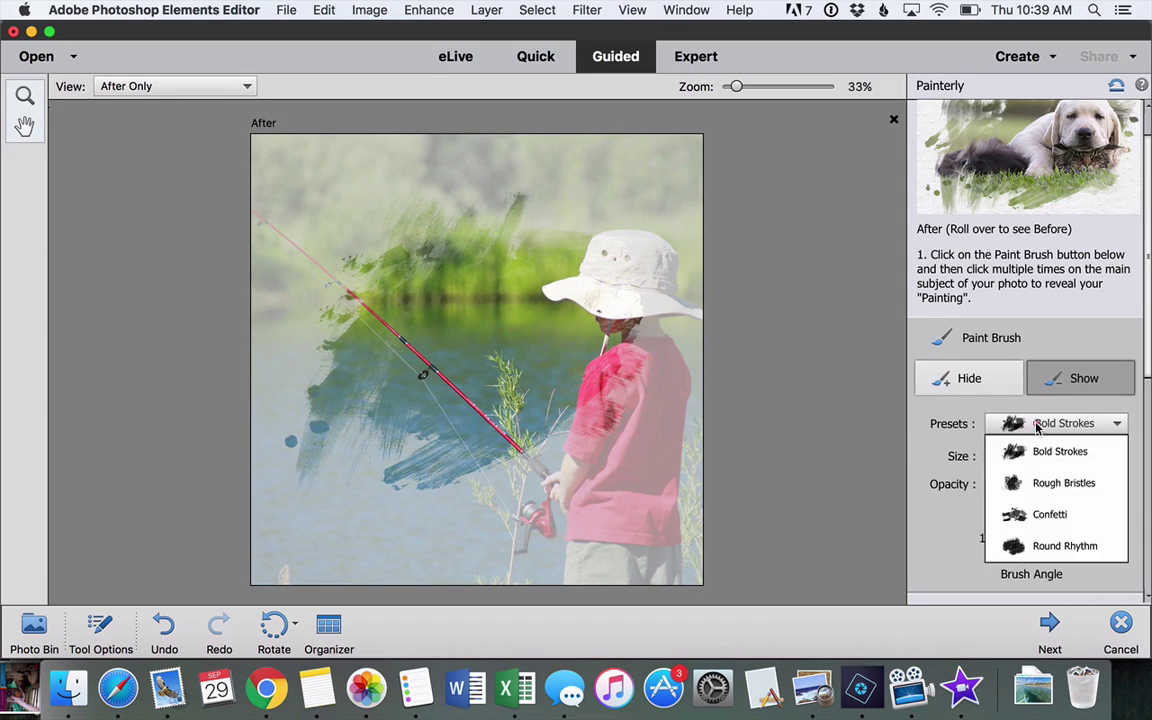
pyautogui.click(1030, 484)
pyautogui.click(423, 374)
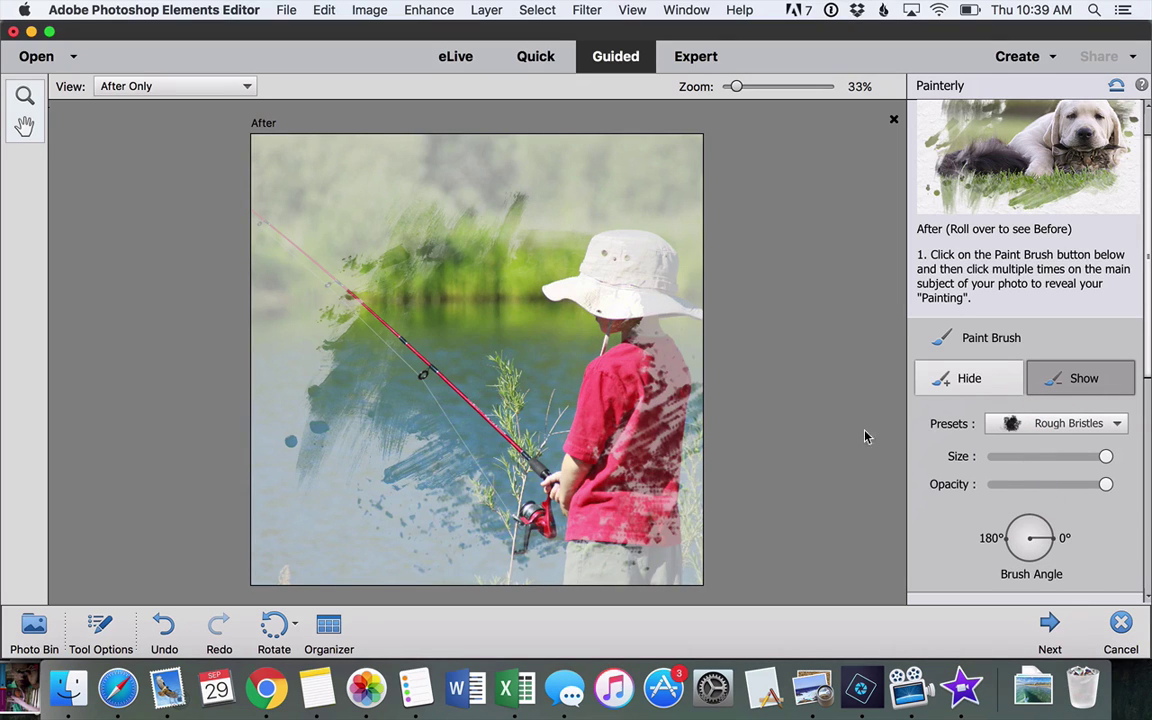
pyautogui.click(1063, 456)
pyautogui.click(607, 243)
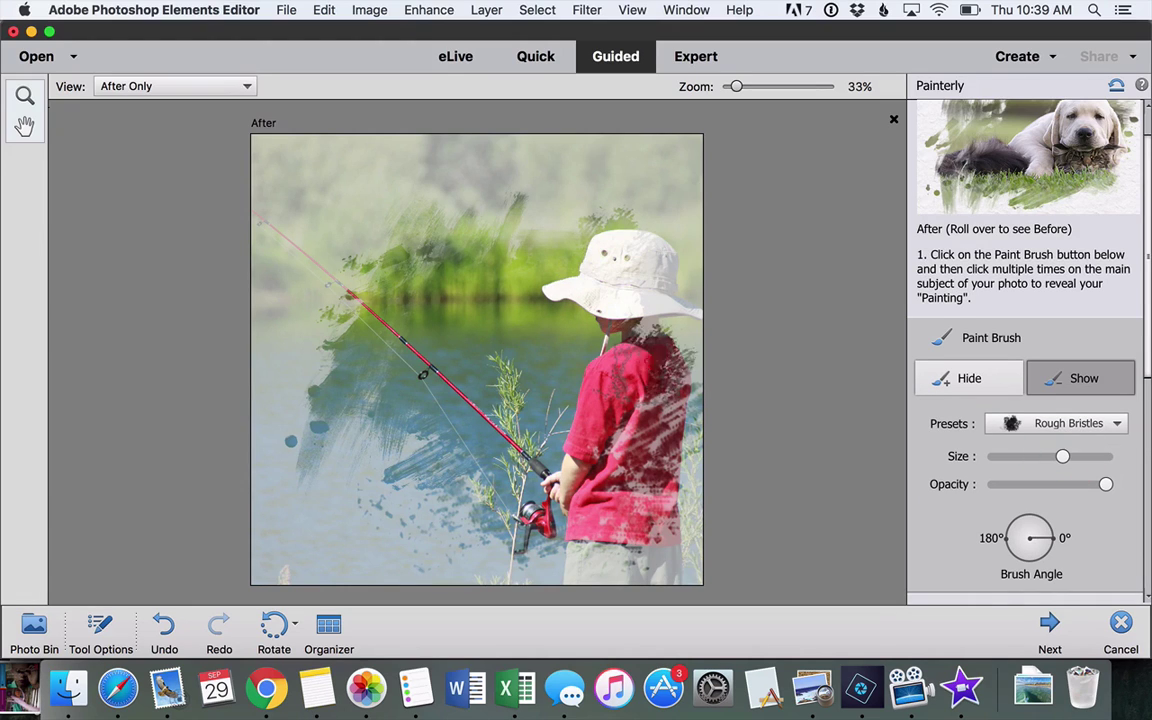
# Switch back to Bold Strokes at 53 opacity and paint the upper-left and lower-left of the photo
pyautogui.click(1052, 484)
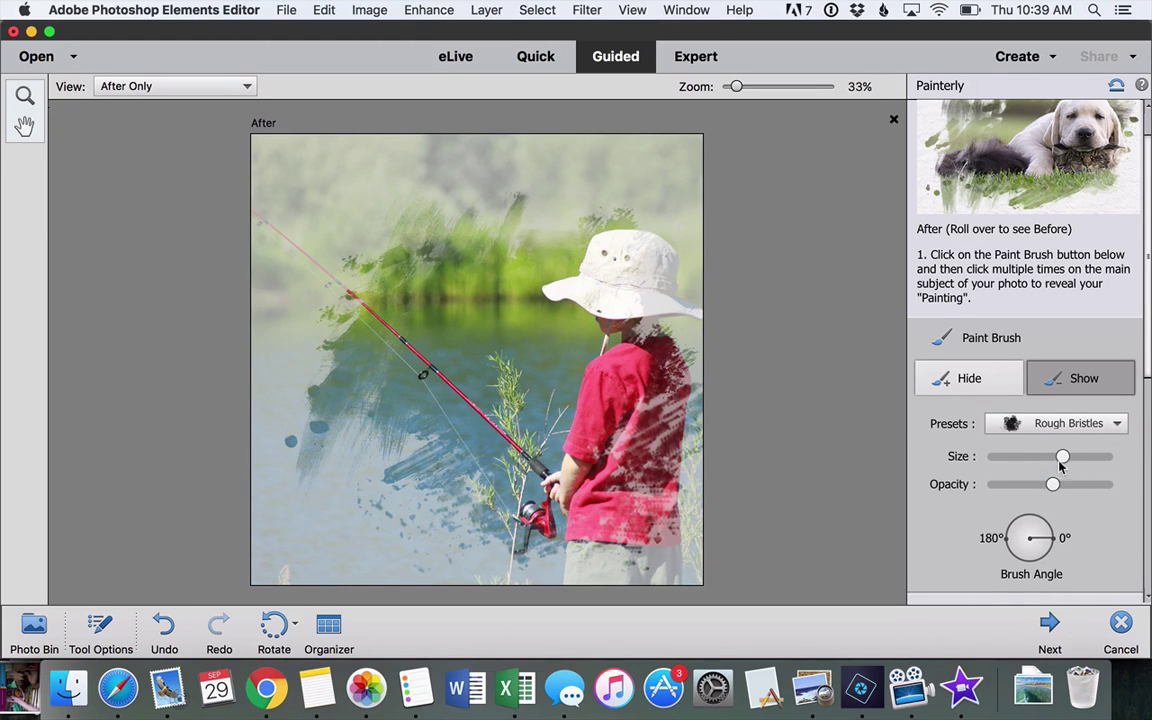
pyautogui.moveTo(1062, 456); pyautogui.dragTo(1127, 467)
pyautogui.click(1112, 424)
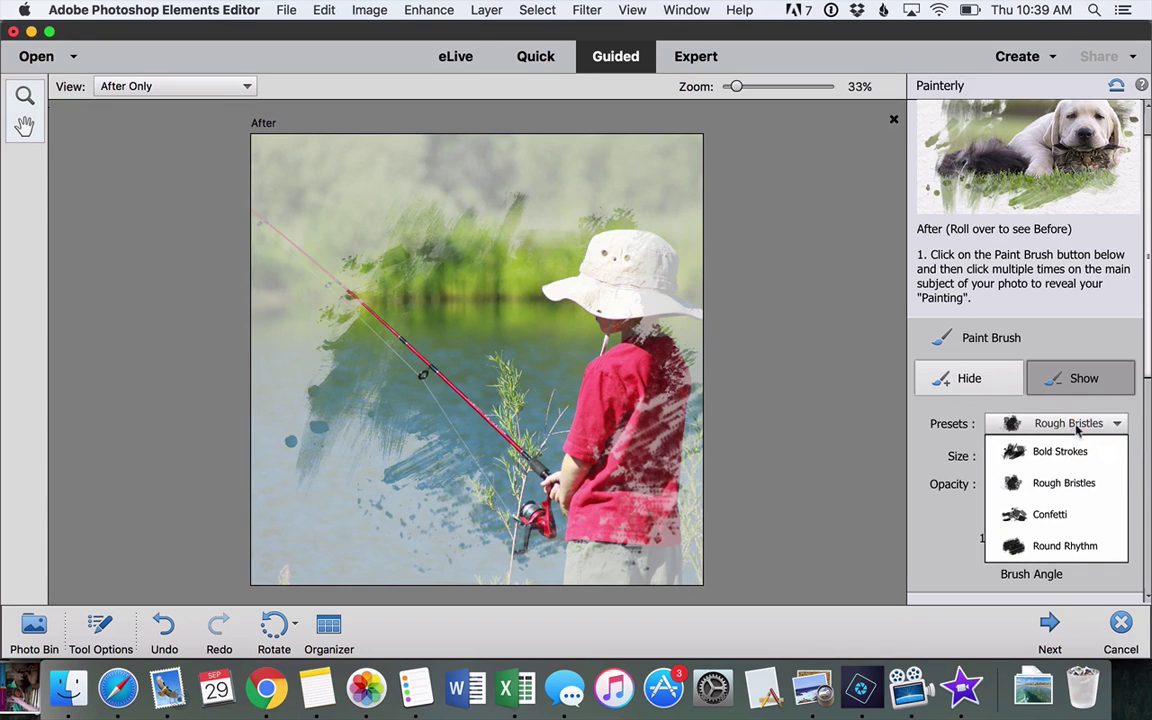
pyautogui.click(1064, 451)
pyautogui.click(430, 245)
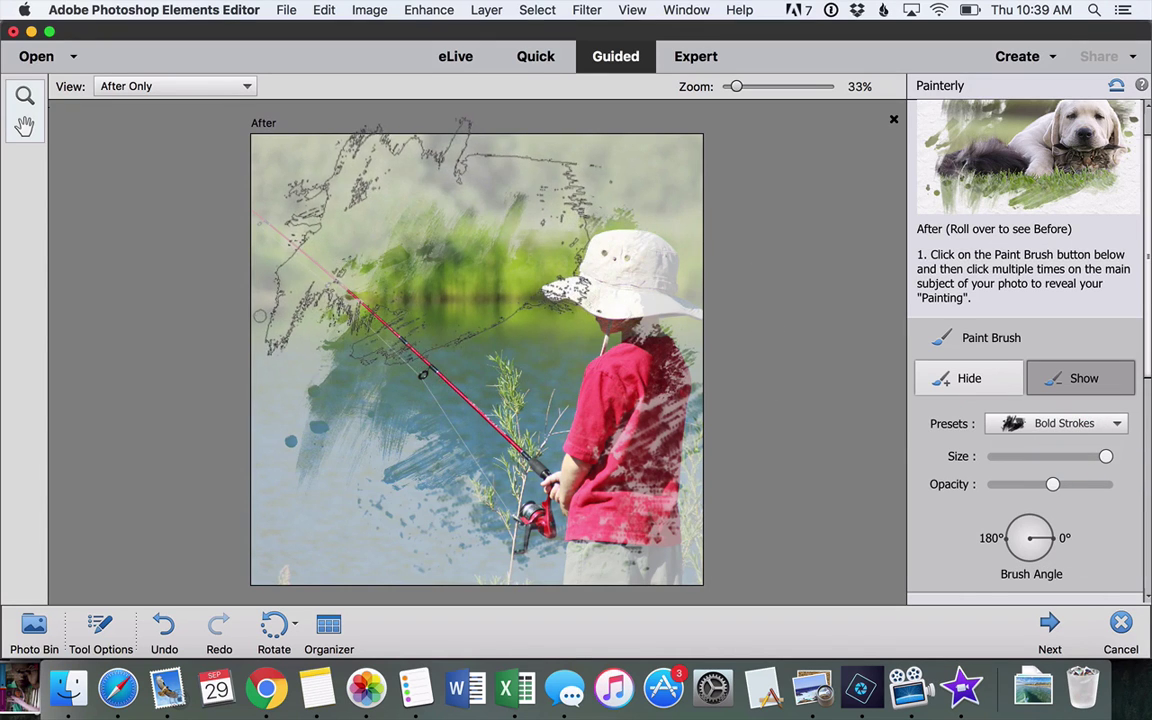
pyautogui.click(235, 400)
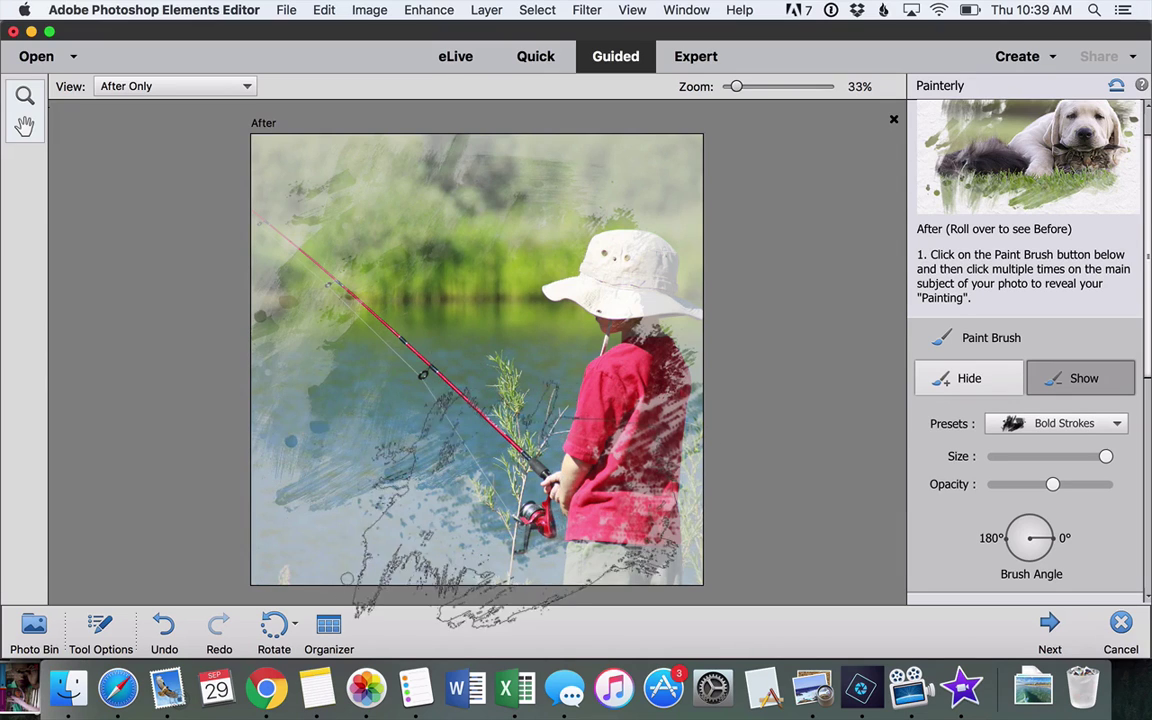
# Paint more Bold Strokes around the boy at varied brush angles, raising opacity toward full
pyautogui.moveTo(1062, 543); pyautogui.dragTo(1007, 563)
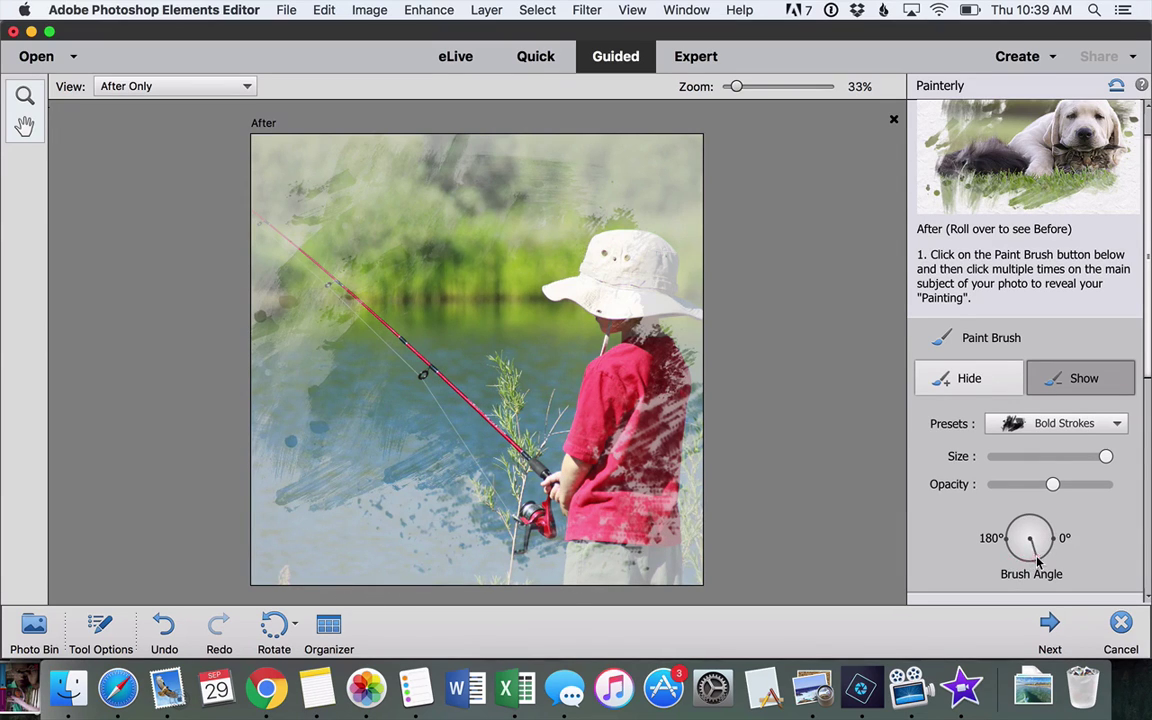
pyautogui.click(640, 355)
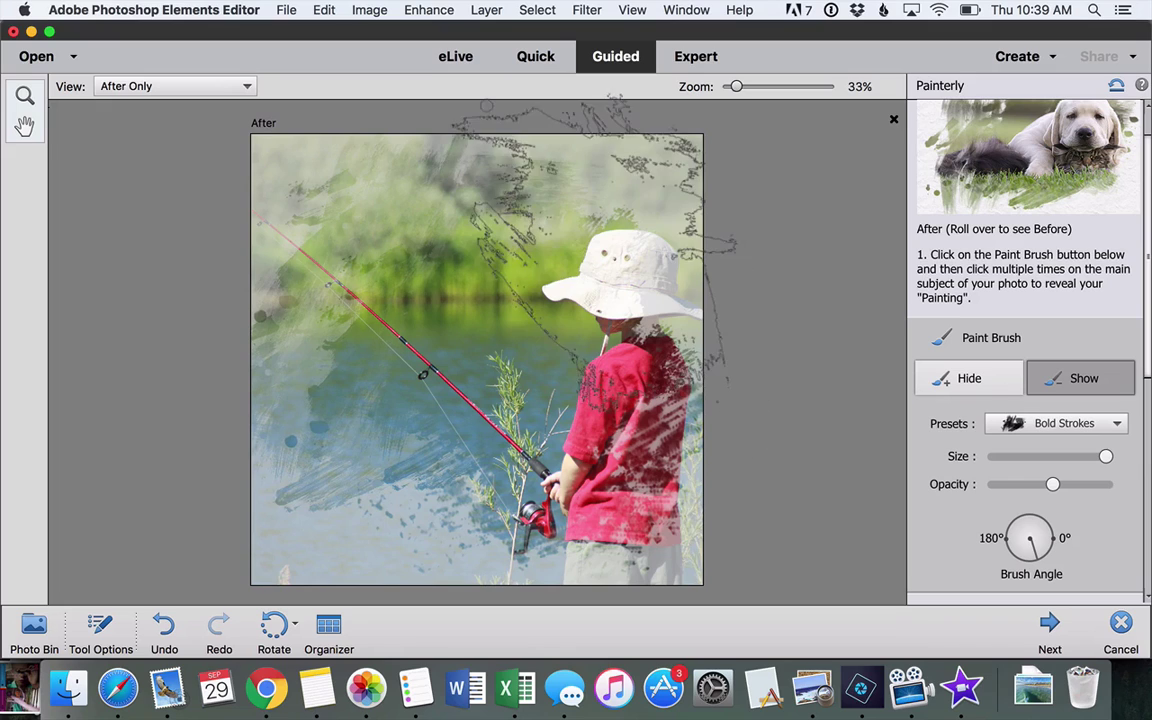
pyautogui.click(1046, 548)
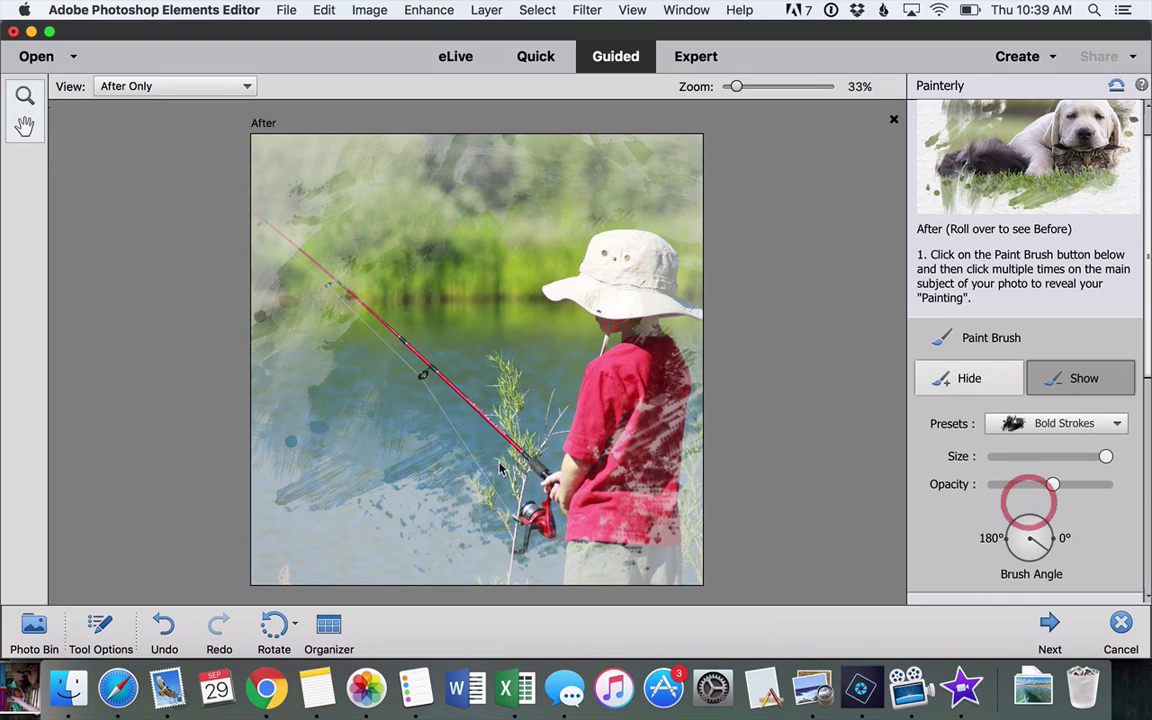
pyautogui.click(243, 405)
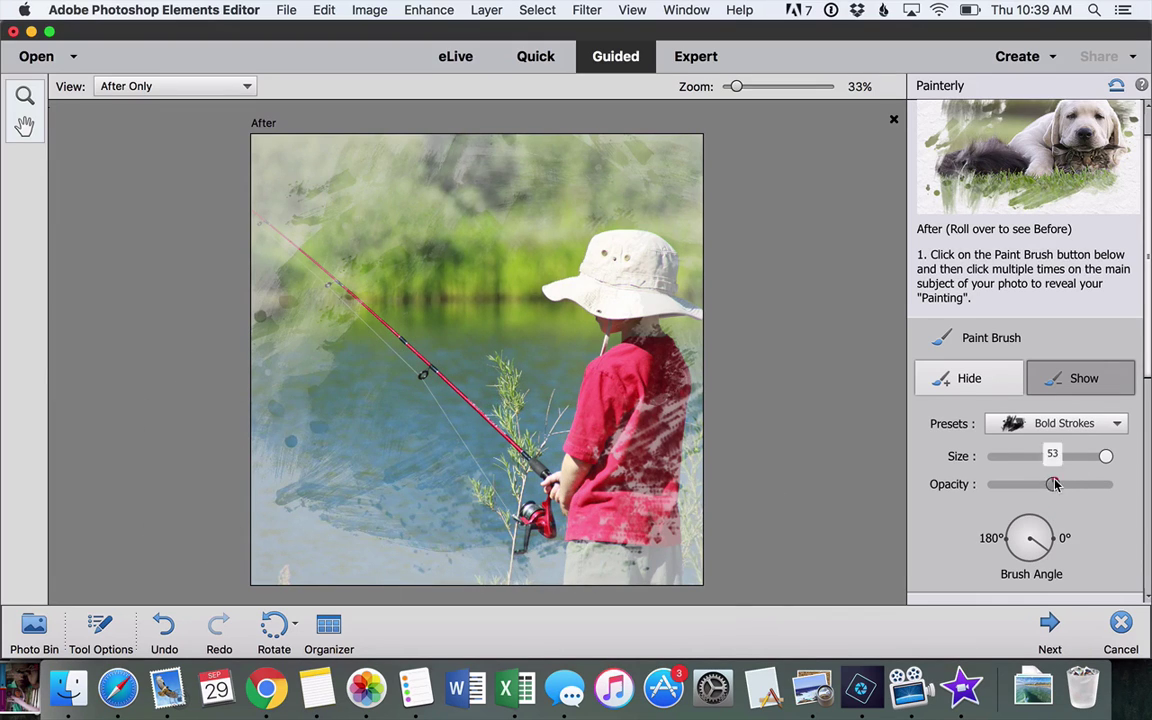
pyautogui.moveTo(1052, 484); pyautogui.dragTo(1095, 487)
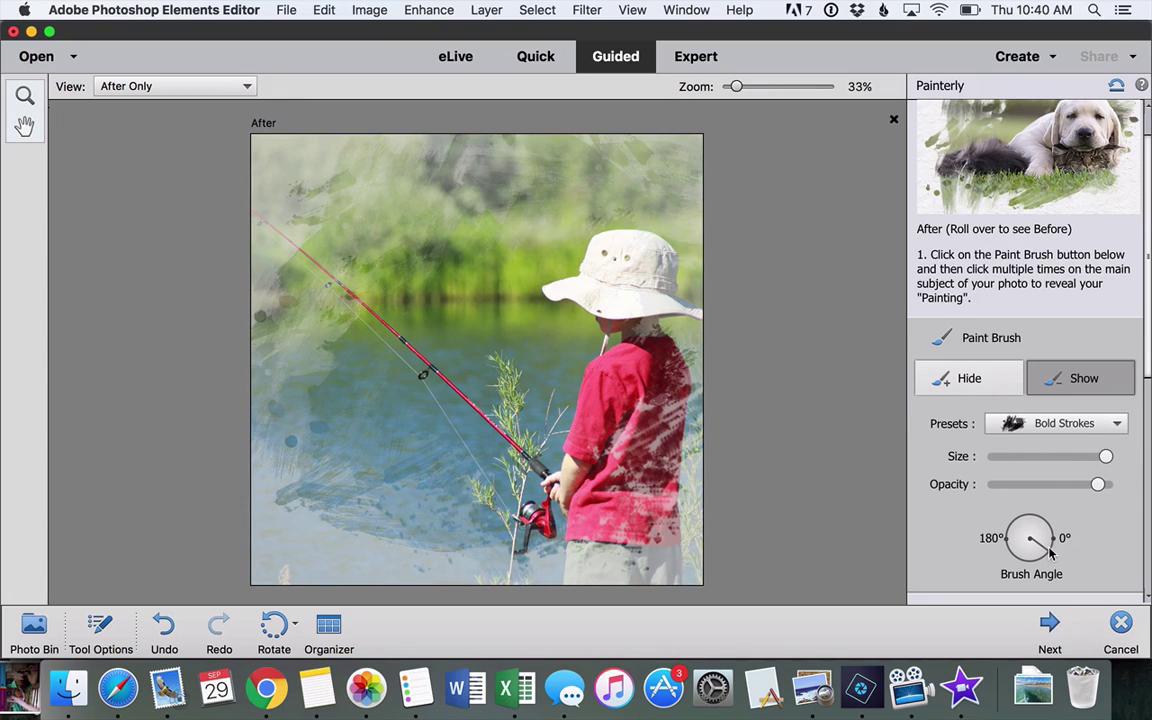
pyautogui.moveTo(1050, 553); pyautogui.dragTo(1013, 504)
pyautogui.click(996, 526)
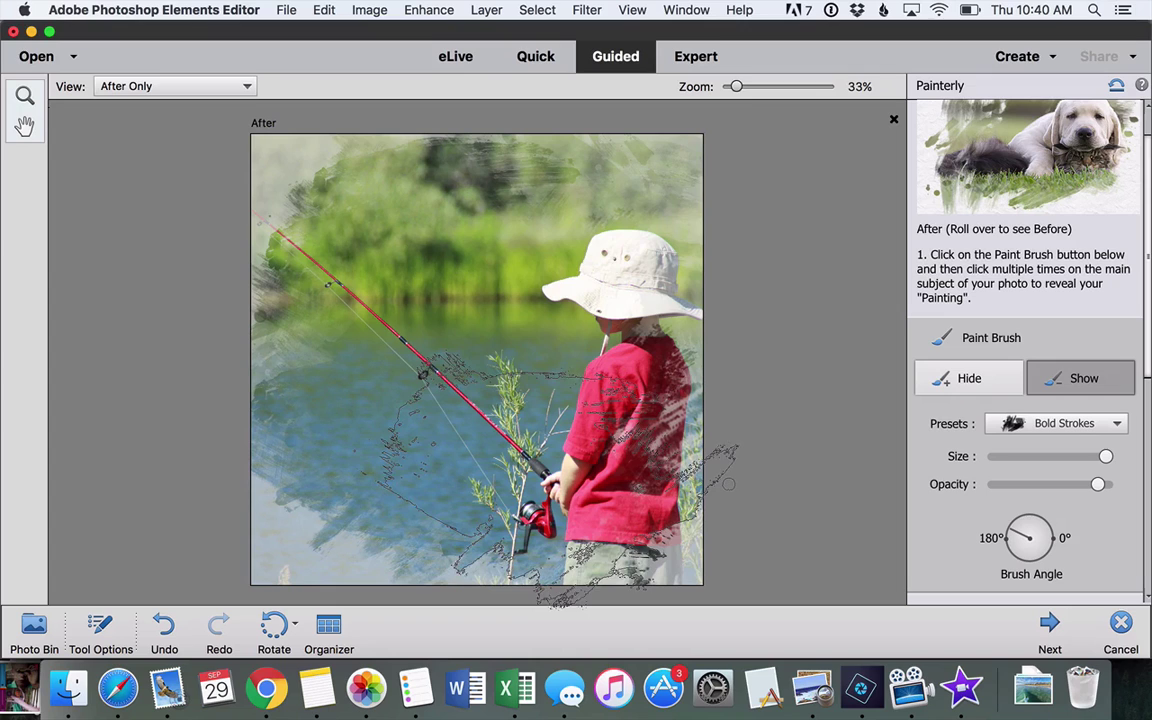
# Try black, white and a sampled green canvas, then settle on white sampled from the hat brim
pyautogui.scroll(-2, 986, 360)
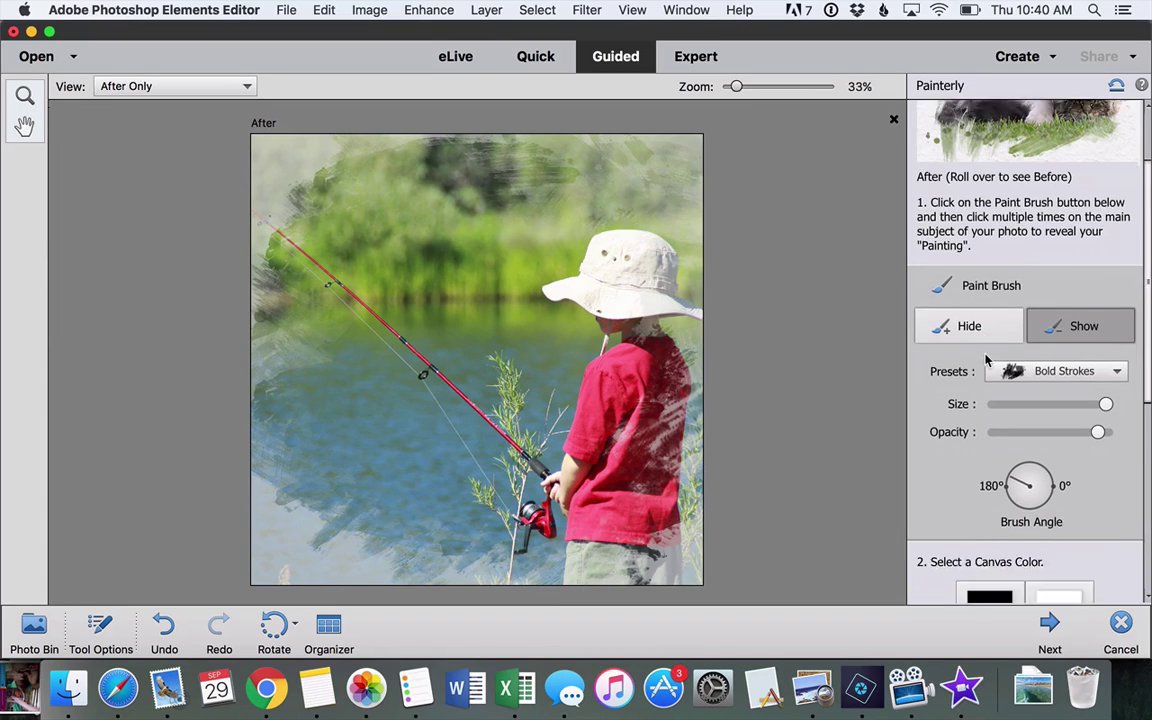
pyautogui.scroll(-10, 986, 360)
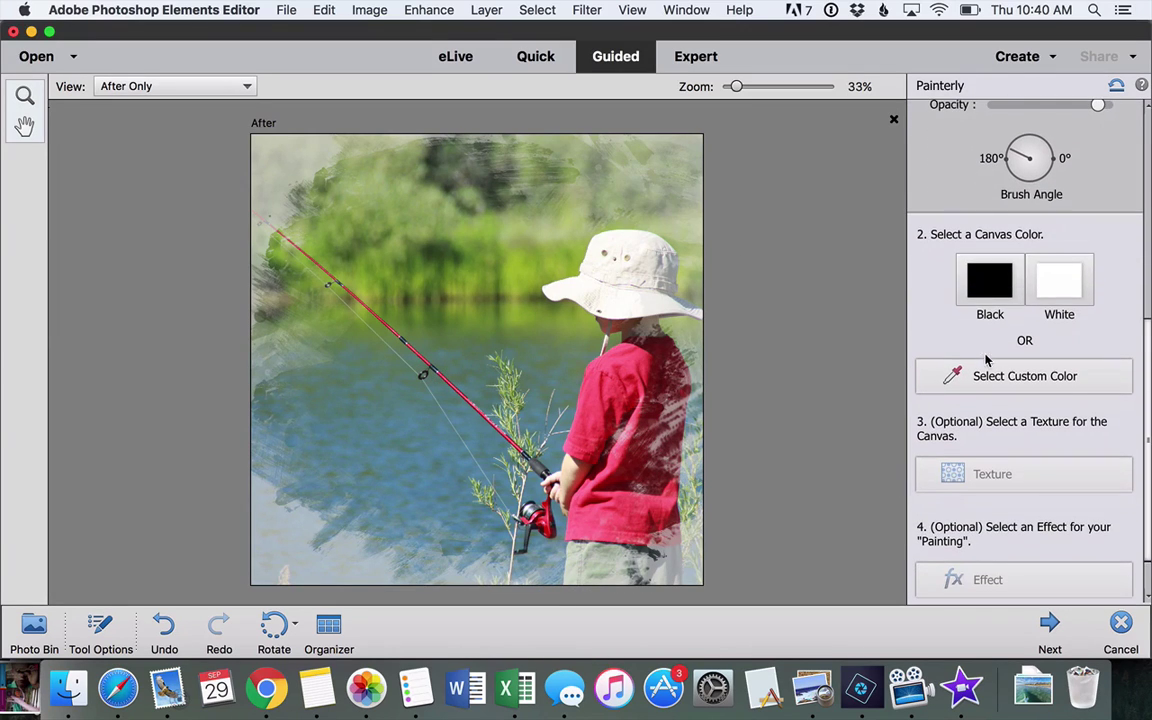
pyautogui.click(987, 284)
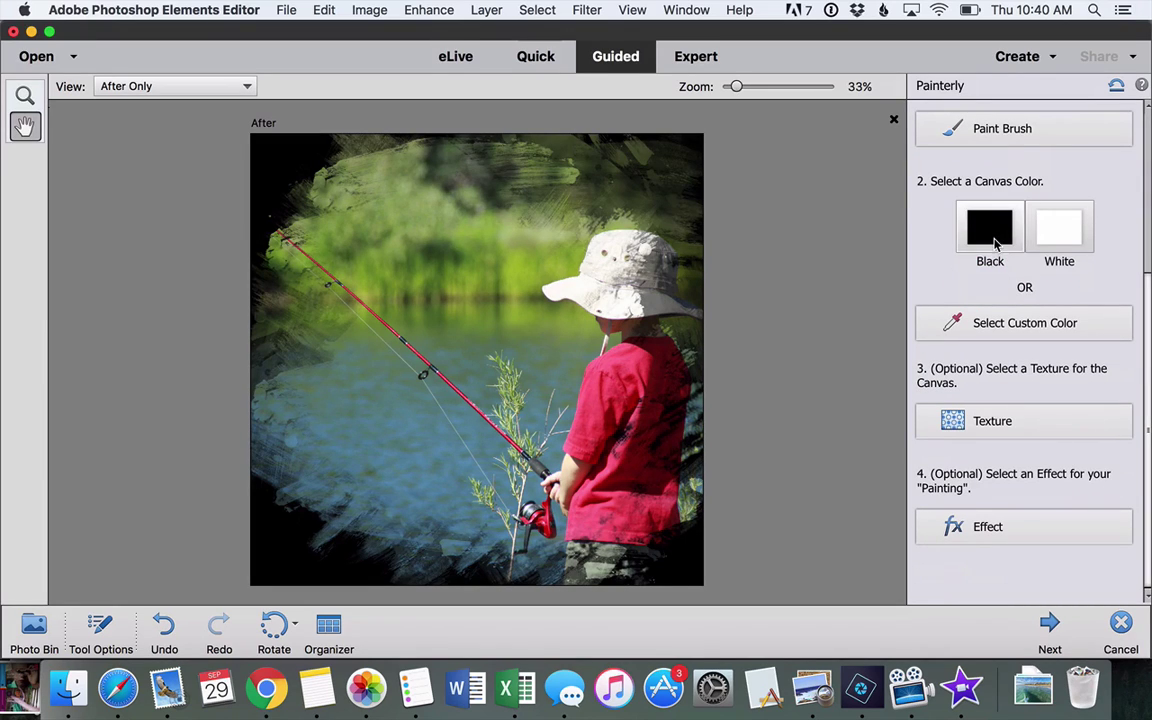
pyautogui.click(1057, 245)
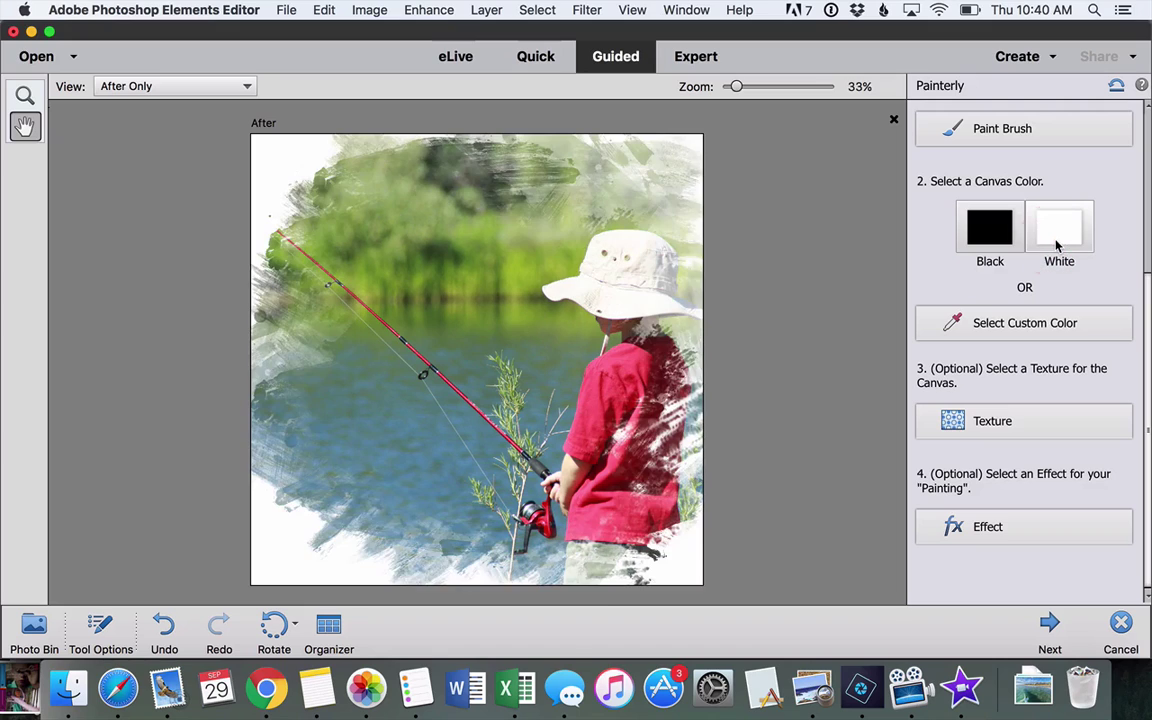
pyautogui.click(963, 323)
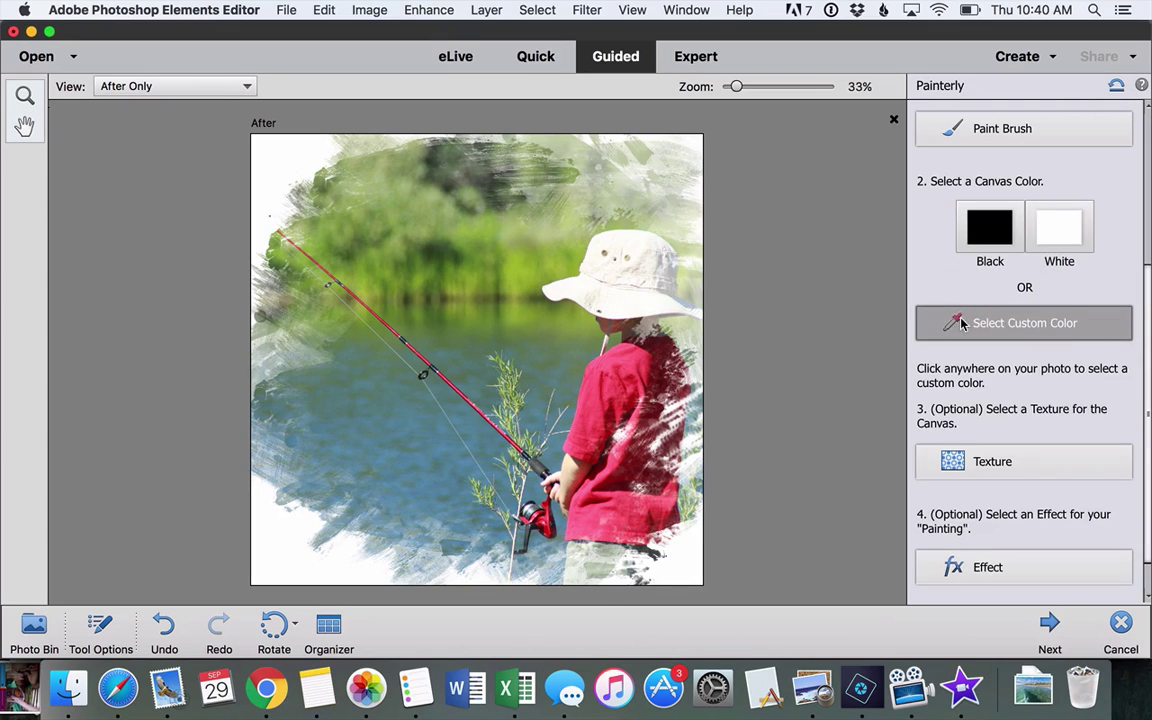
pyautogui.click(527, 234)
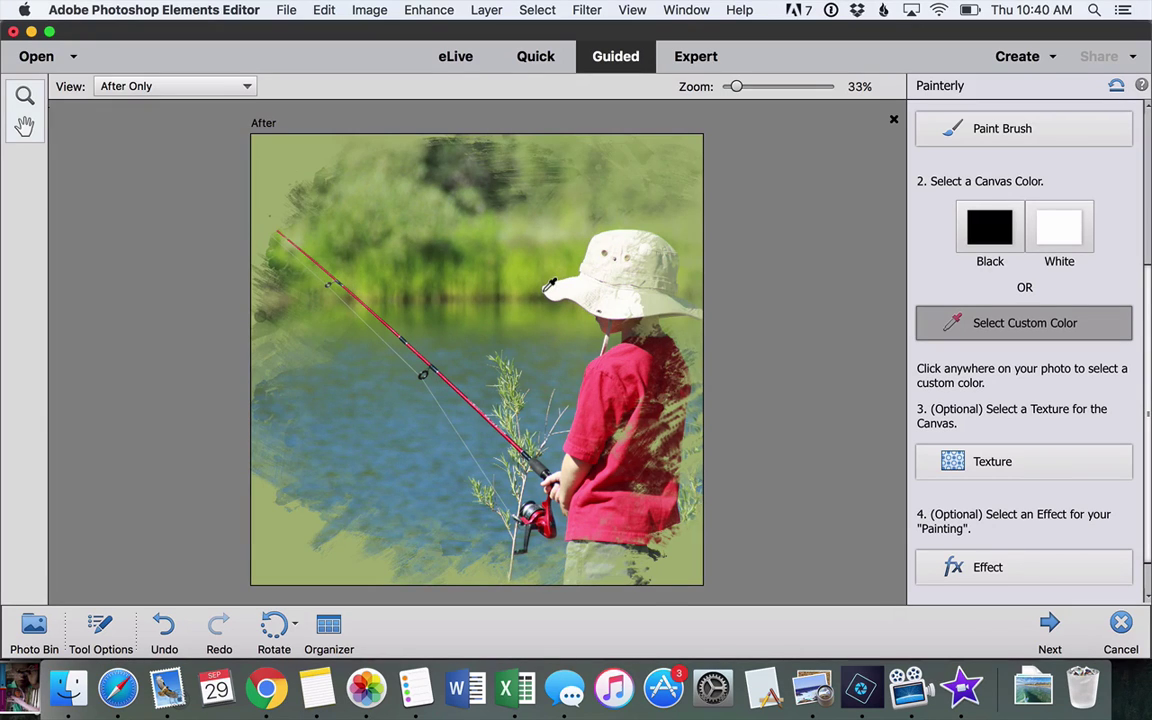
pyautogui.click(546, 290)
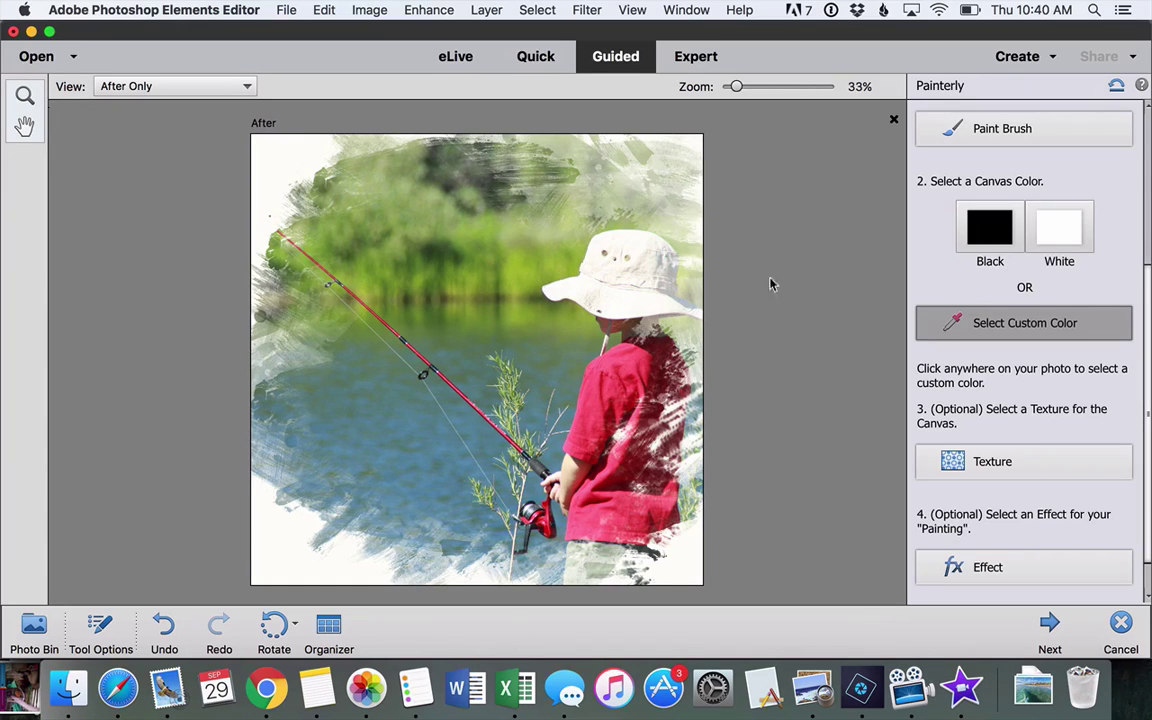
pyautogui.scroll(-2, 995, 293)
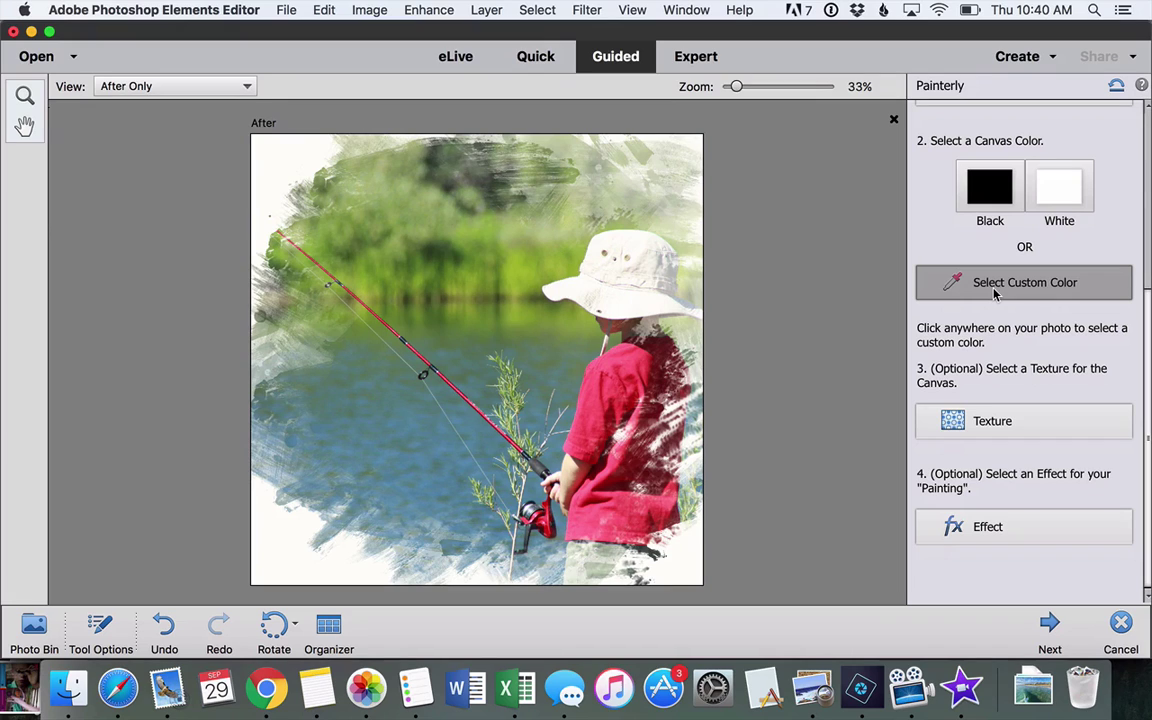
# Compare coarse, streaky, dark and burlap textures, then apply the smooth white paper texture at full opacity
pyautogui.click(1015, 423)
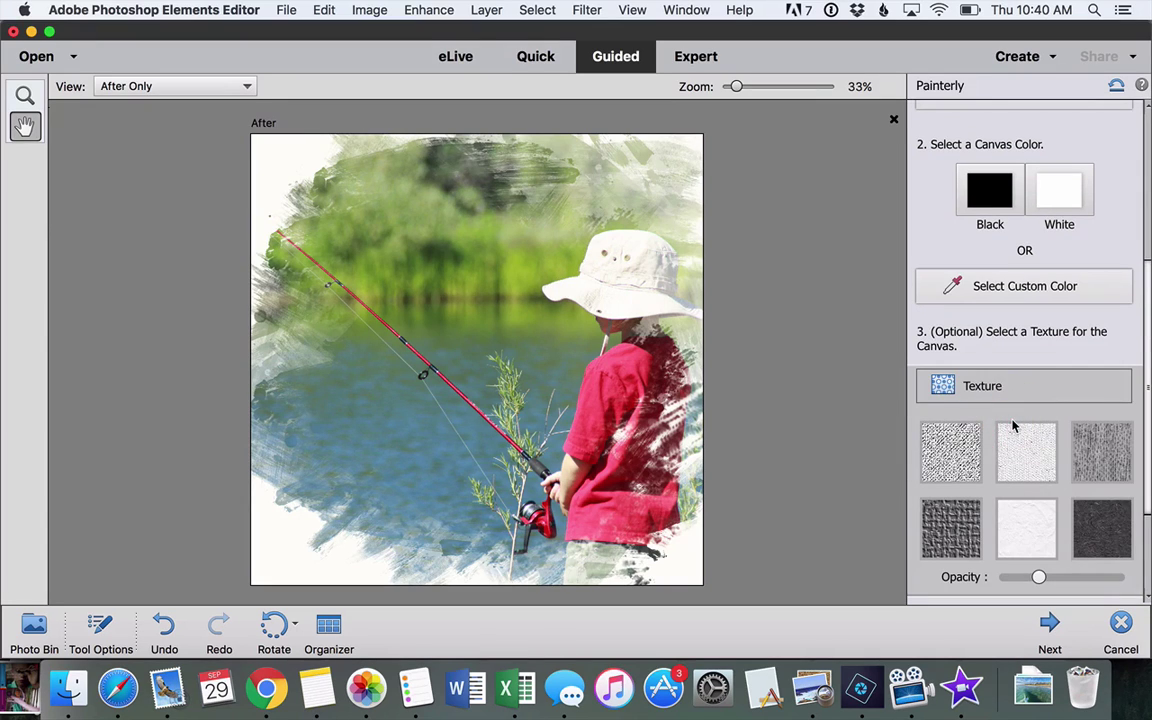
pyautogui.click(960, 441)
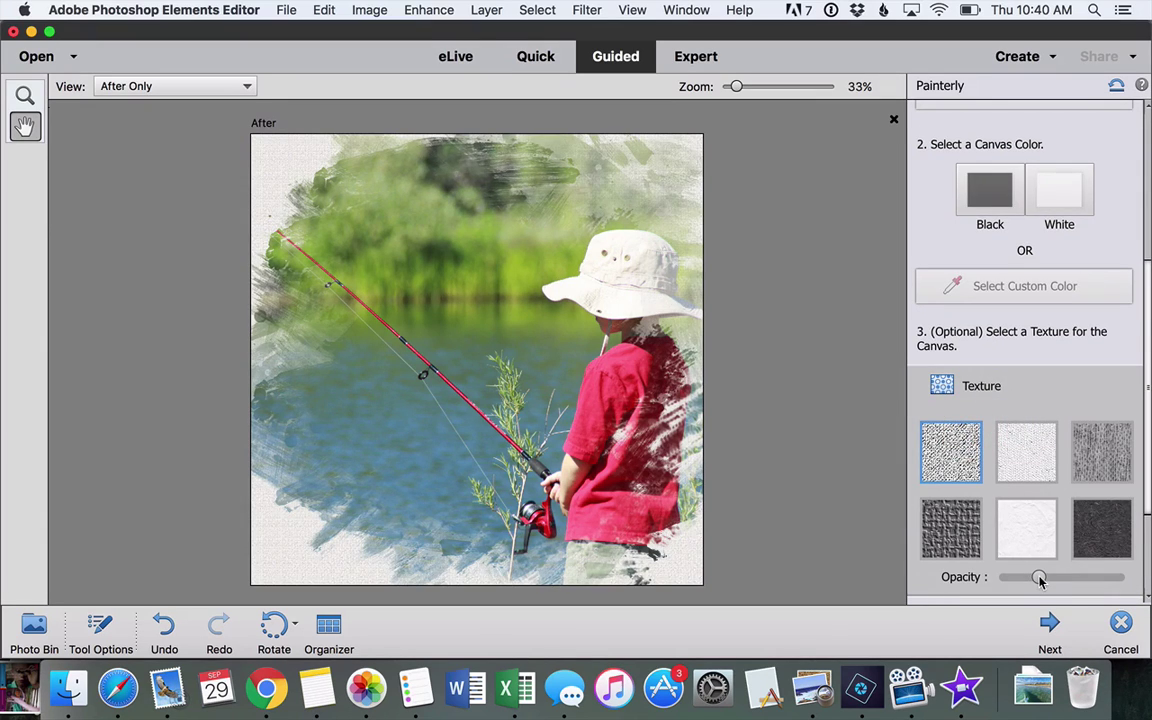
pyautogui.moveTo(1039, 579); pyautogui.dragTo(1065, 579)
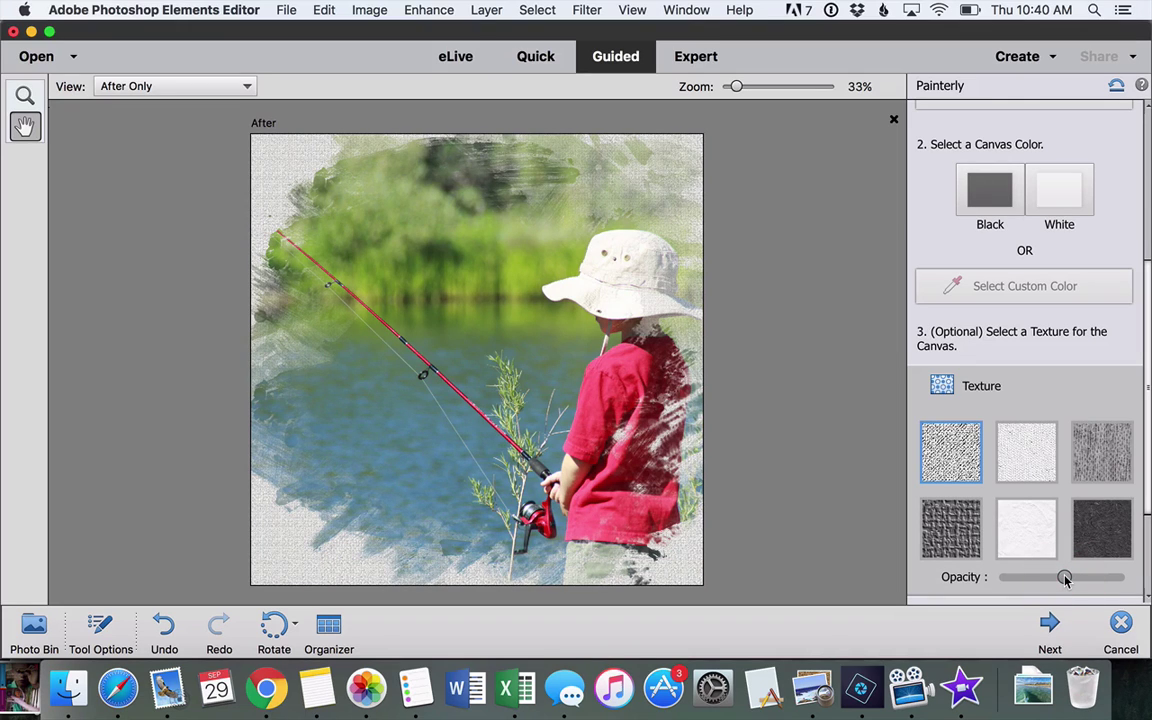
pyautogui.click(1098, 452)
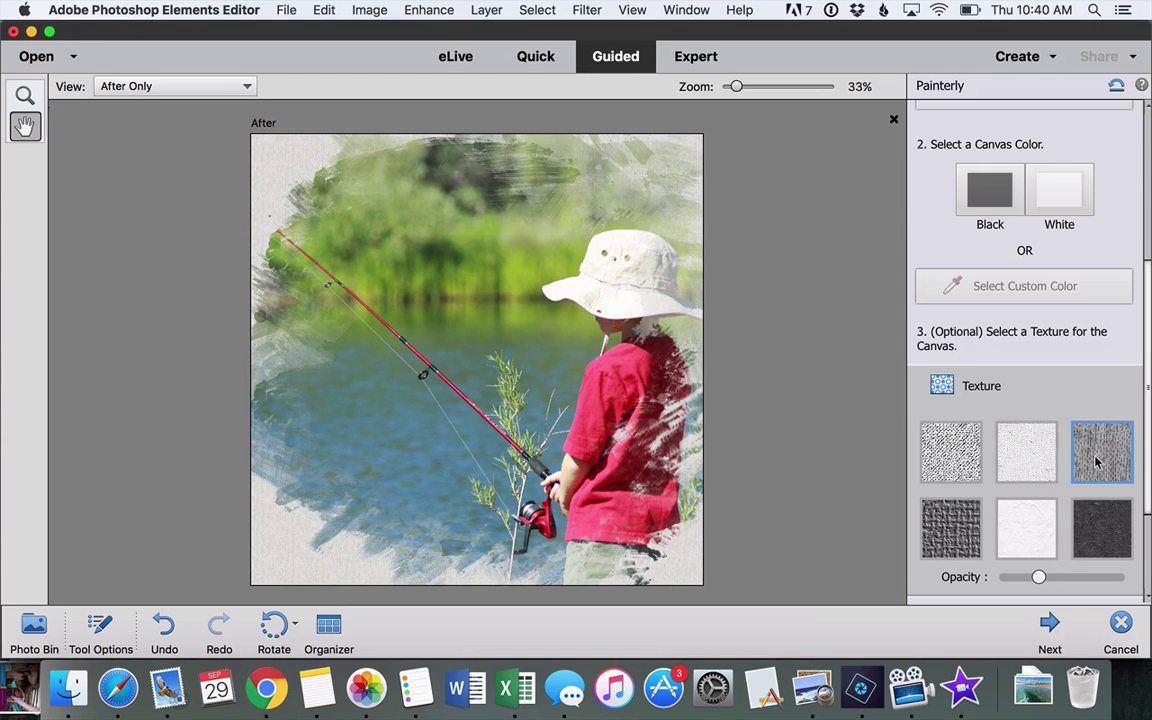
pyautogui.click(1100, 530)
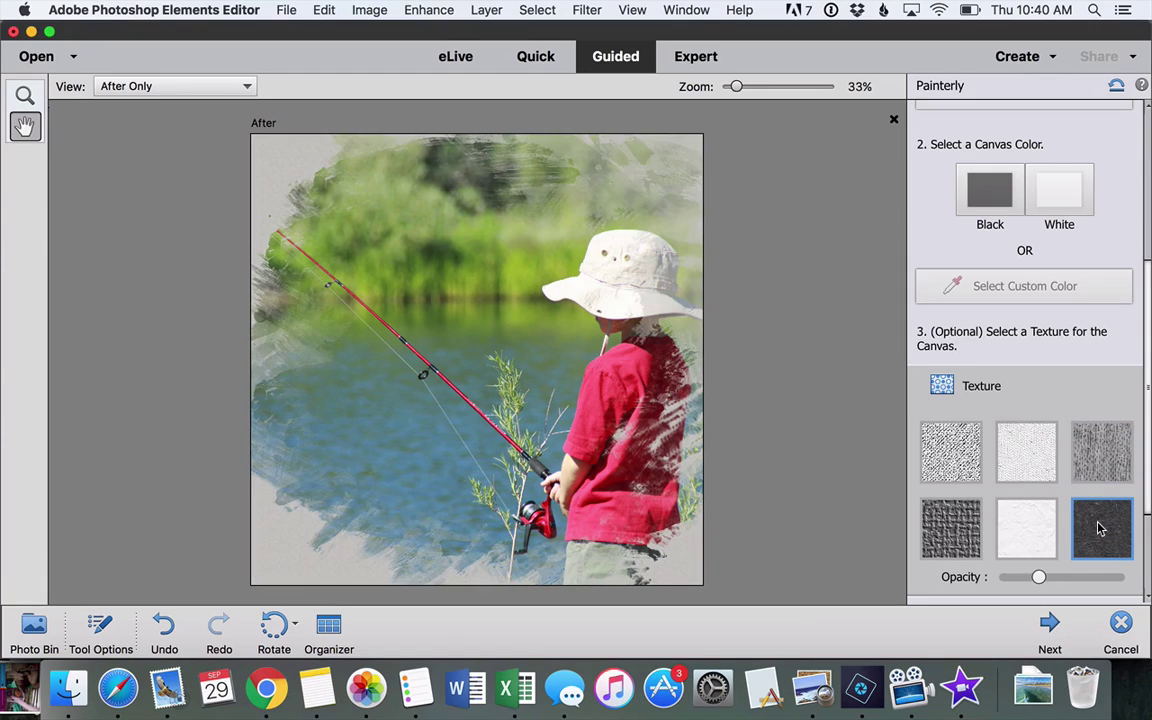
pyautogui.moveTo(1038, 577)
pyautogui.mouseDown()
pyautogui.moveTo(1080, 580)
pyautogui.moveTo(1015, 577)
pyautogui.mouseUp()
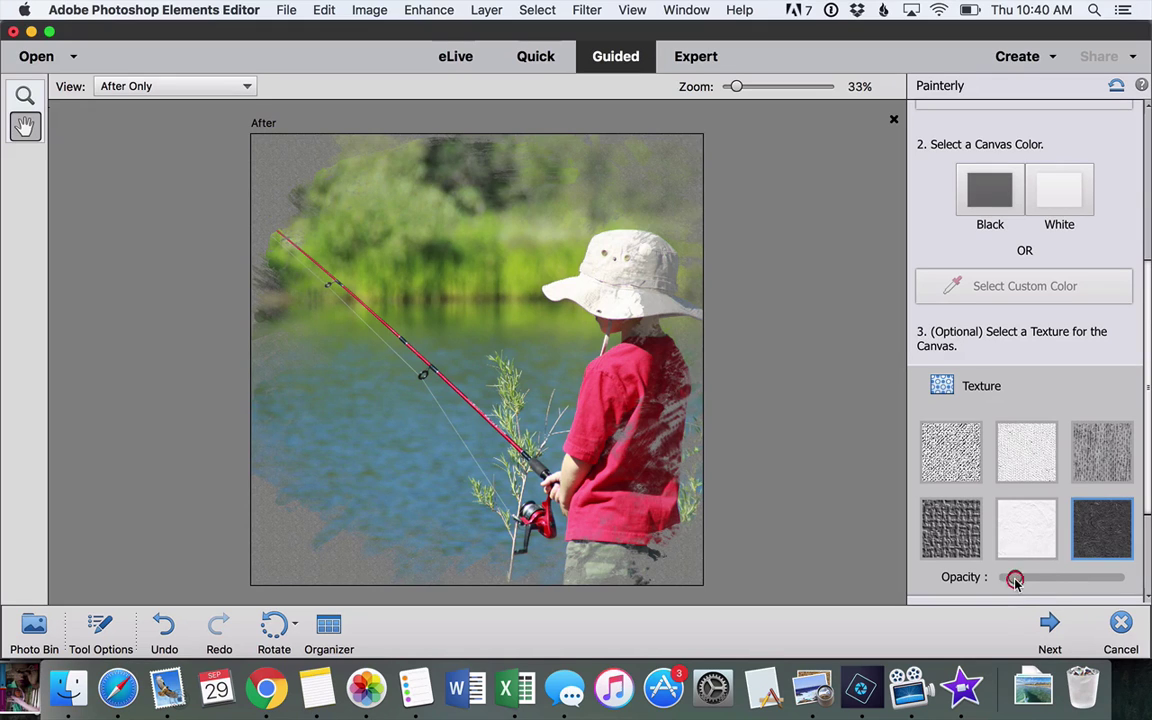
pyautogui.click(969, 540)
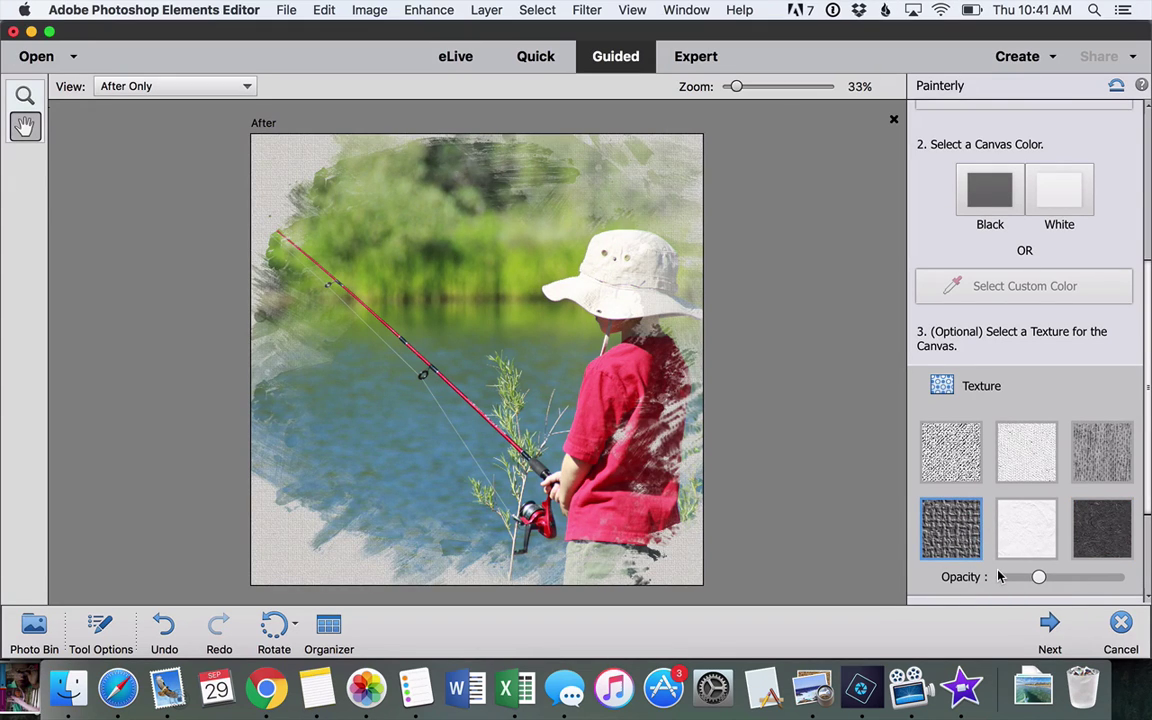
pyautogui.click(1021, 538)
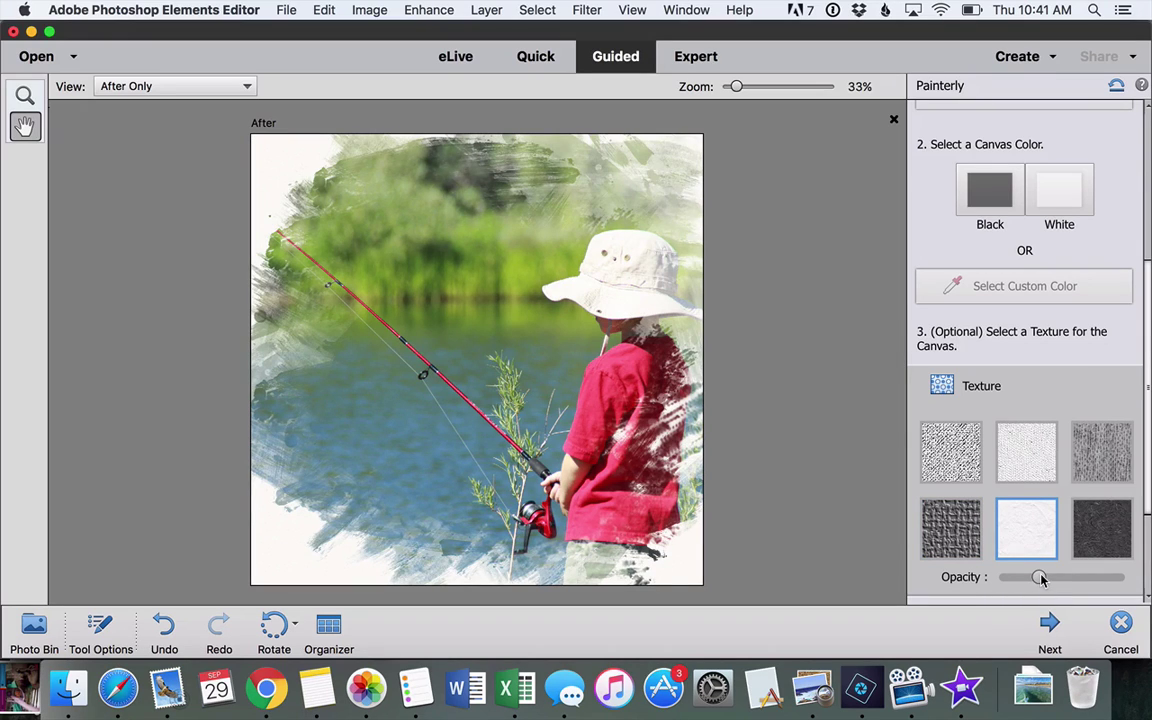
pyautogui.moveTo(1040, 577); pyautogui.dragTo(1125, 583)
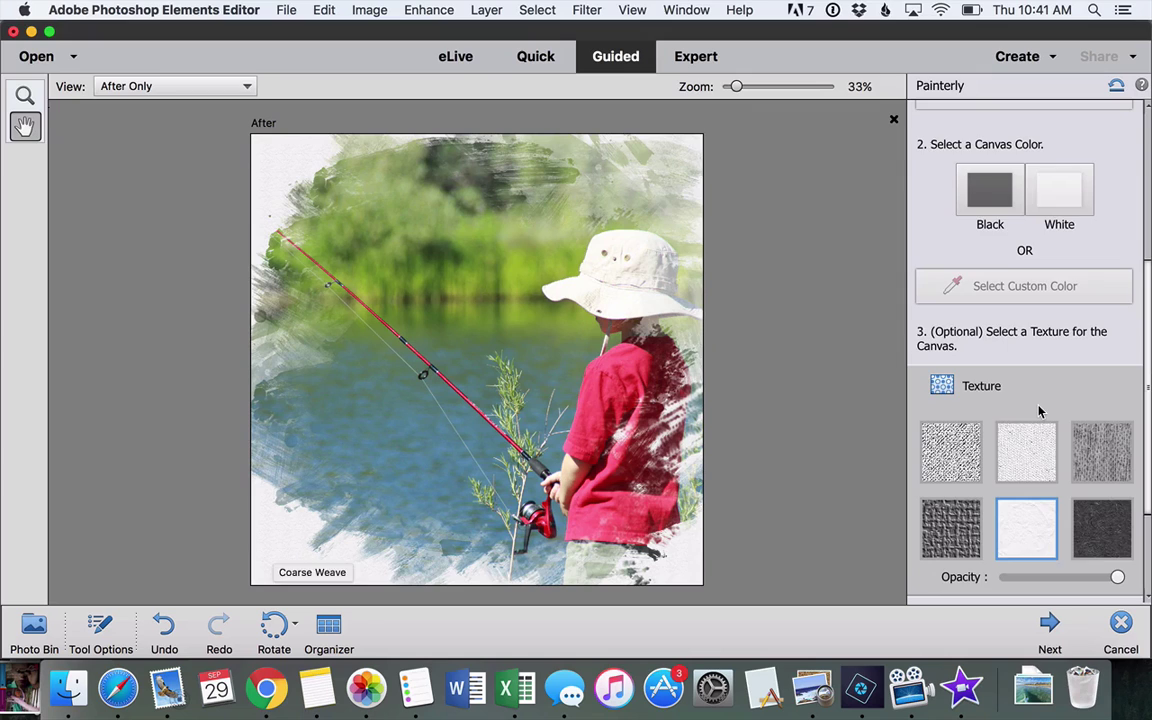
pyautogui.scroll(-5, 1039, 411)
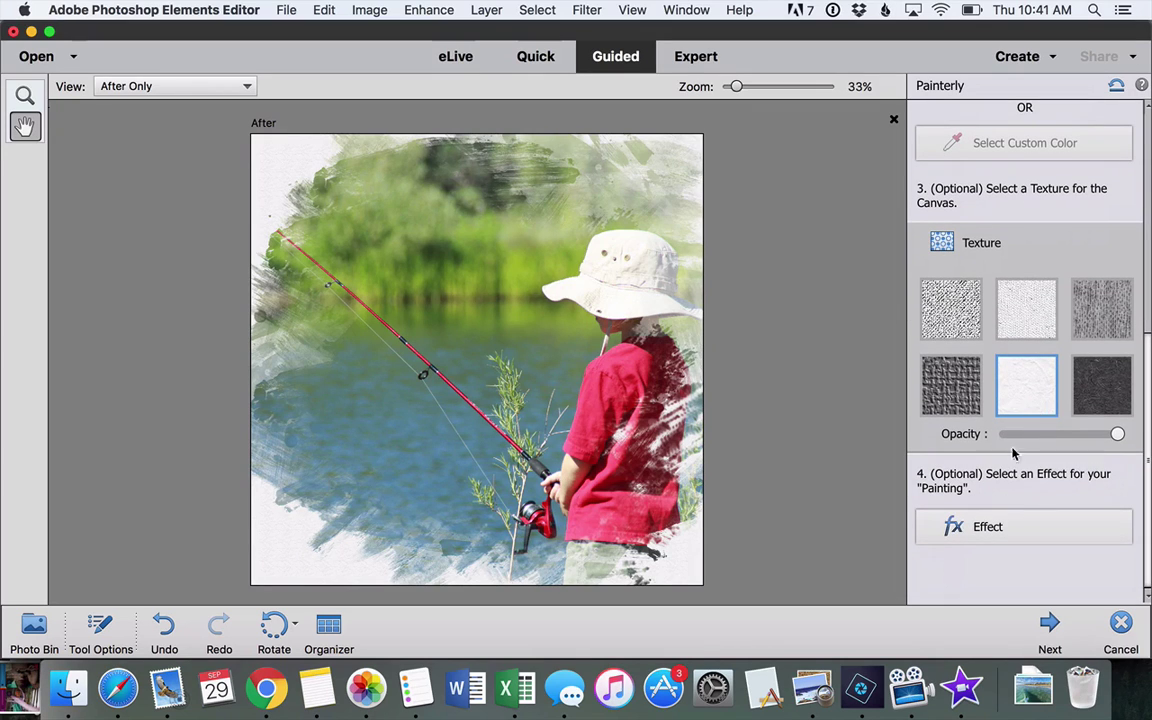
# Preview soft, high-contrast and other painting effects, then apply the subtle bottom-right effect
pyautogui.click(1003, 528)
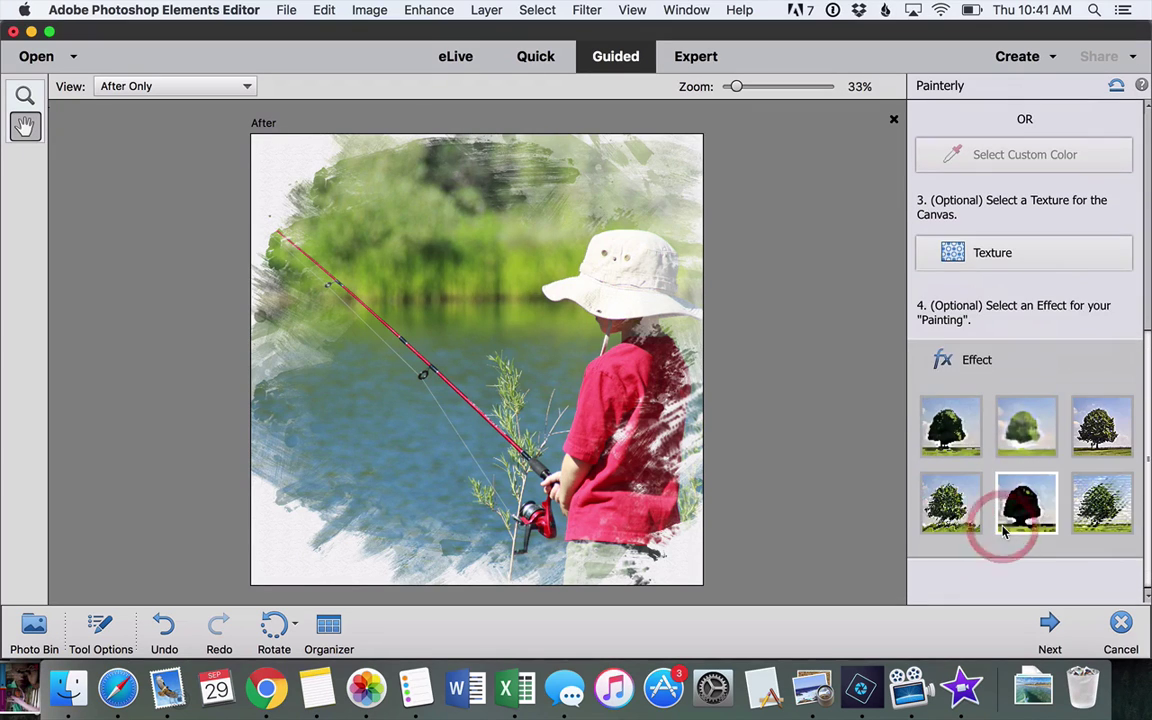
pyautogui.click(1022, 438)
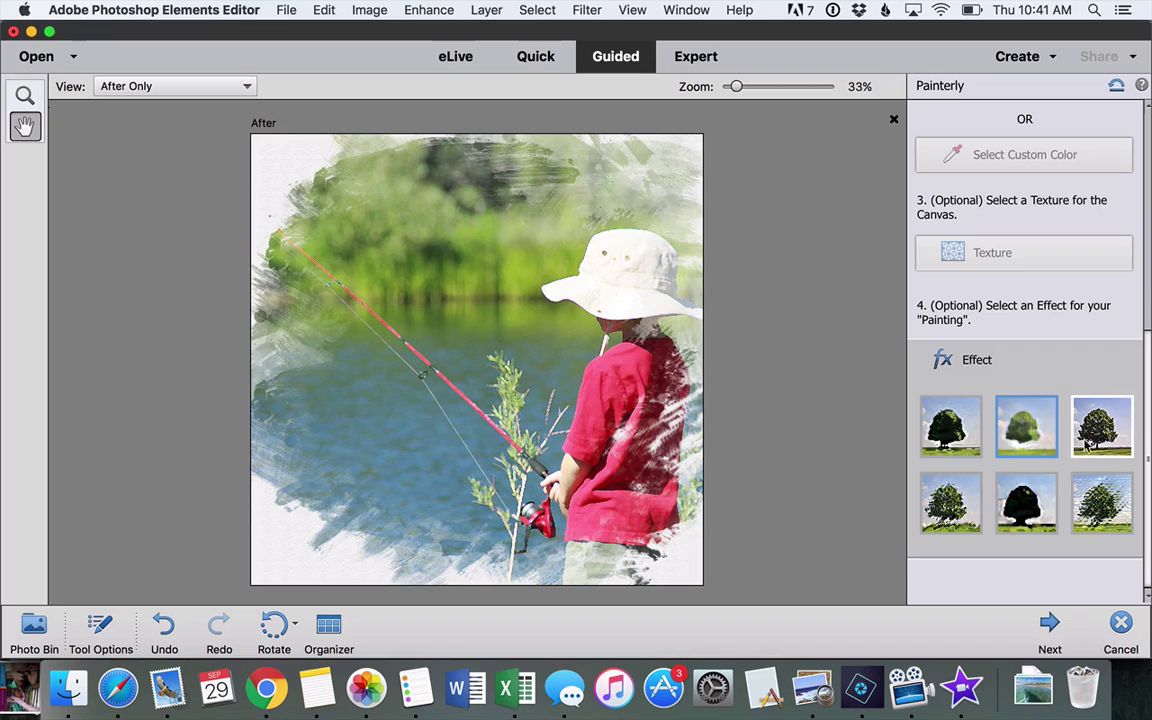
pyautogui.click(1096, 437)
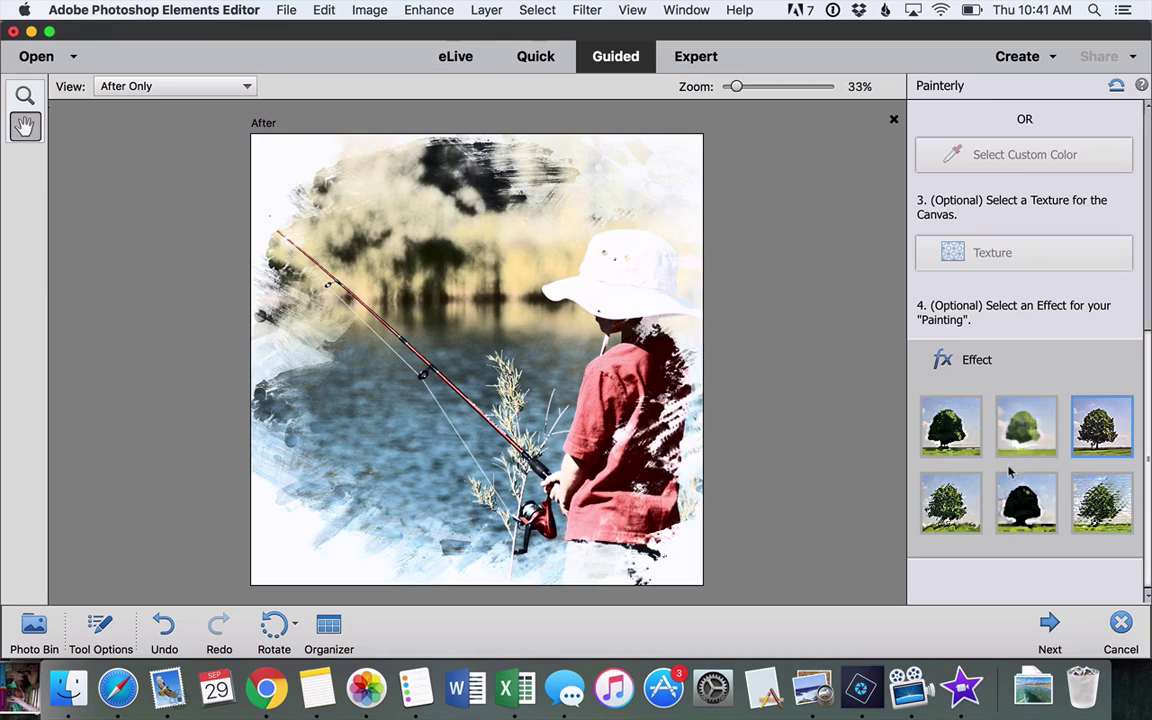
pyautogui.click(950, 500)
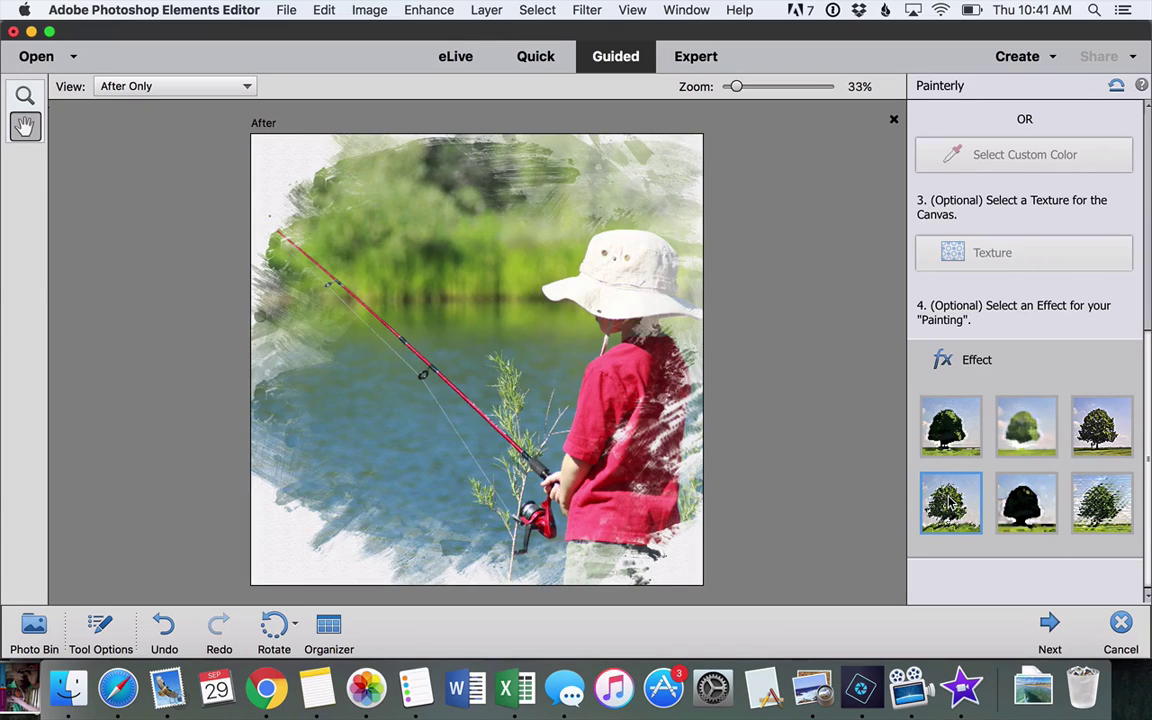
pyautogui.click(1090, 516)
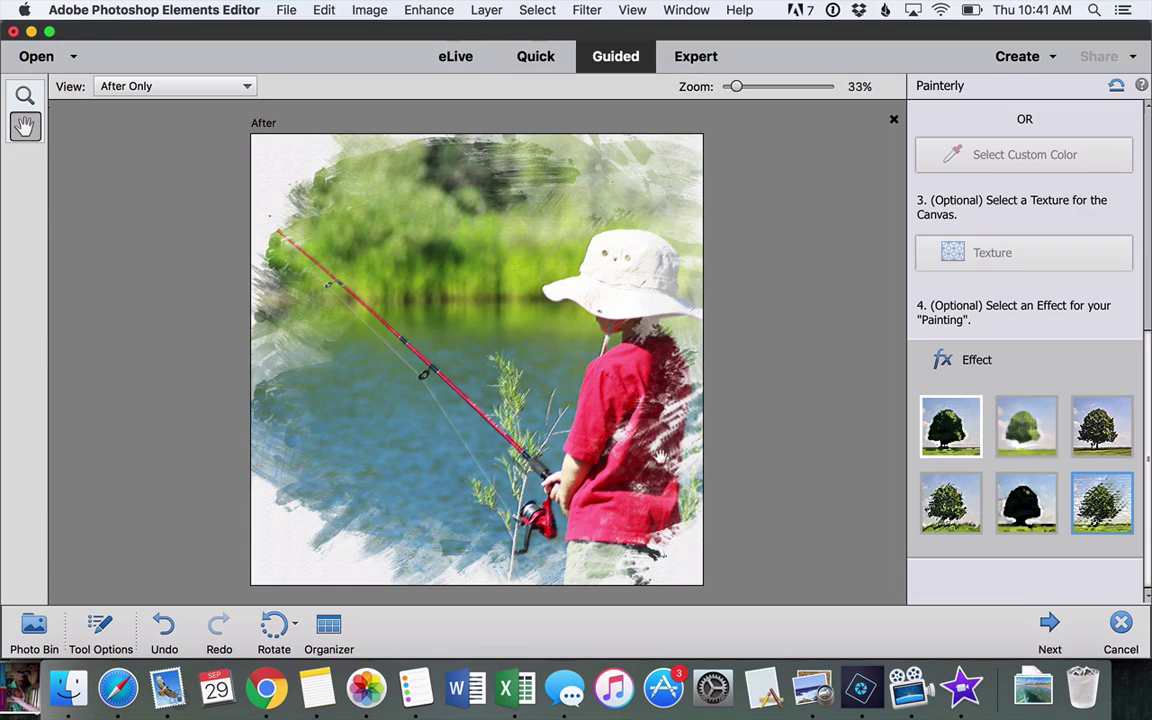
# Finish the Painterly guided edit to reach its save, continue-editing and share options
pyautogui.click(1049, 628)
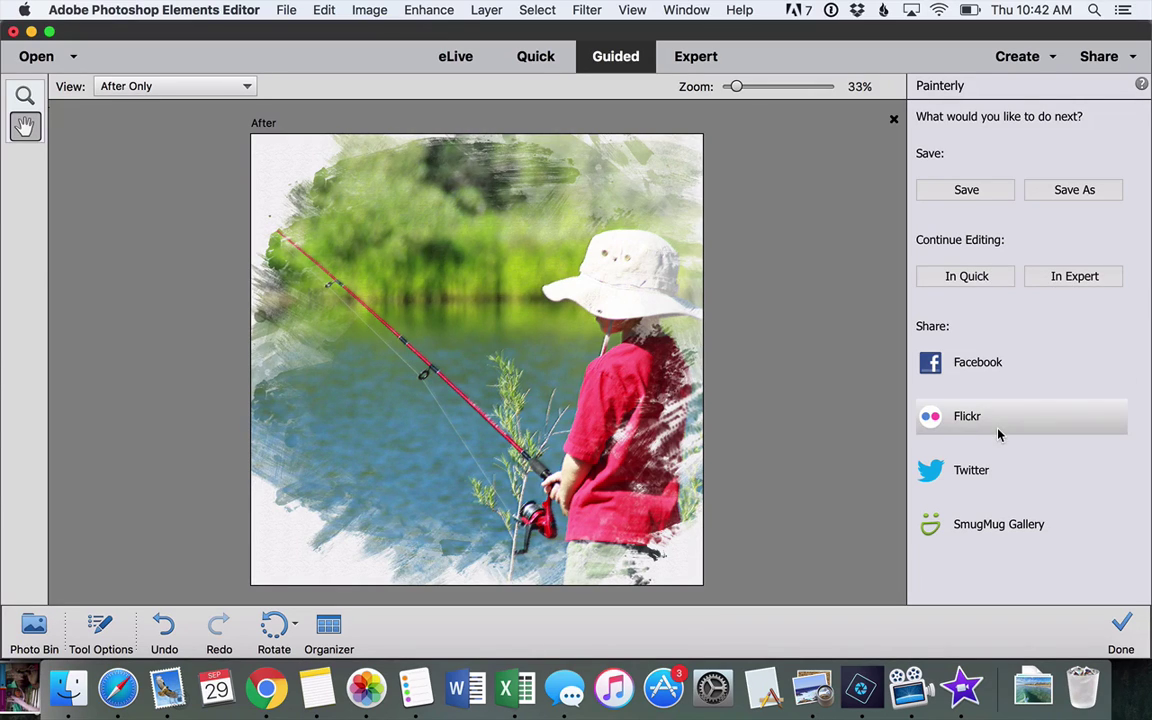
# Continue the painting in Expert mode and zoom out to 25% to see its layers
pyautogui.click(1074, 272)
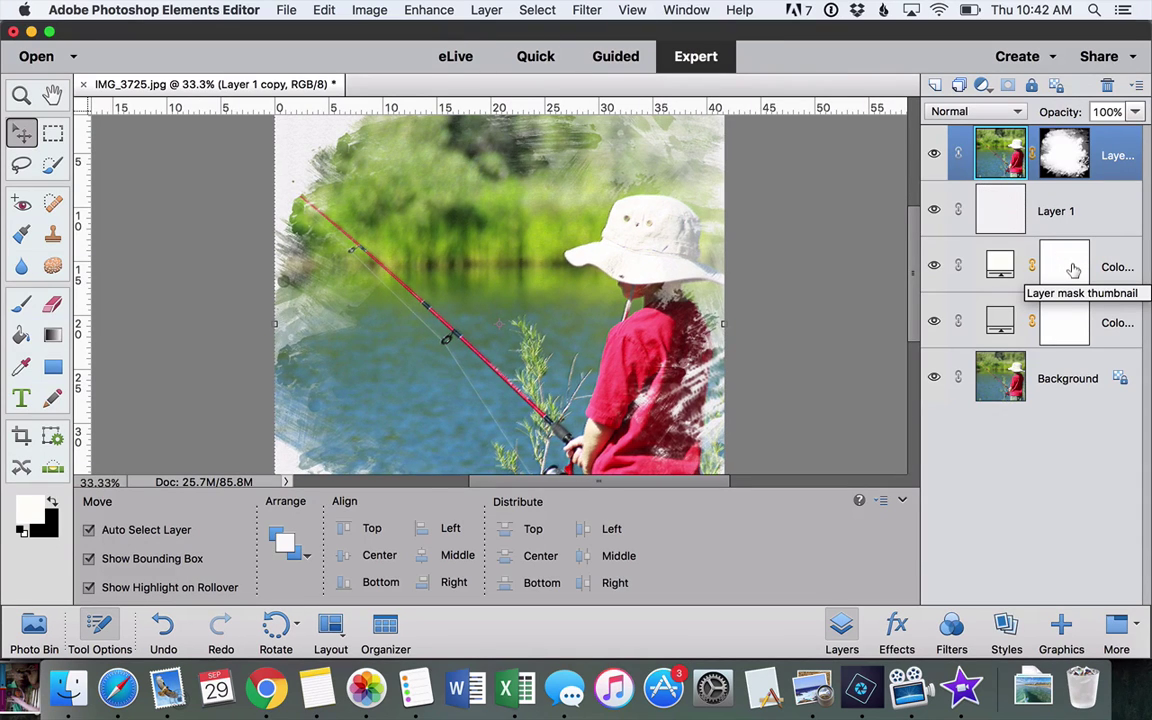
pyautogui.press('super+minus')
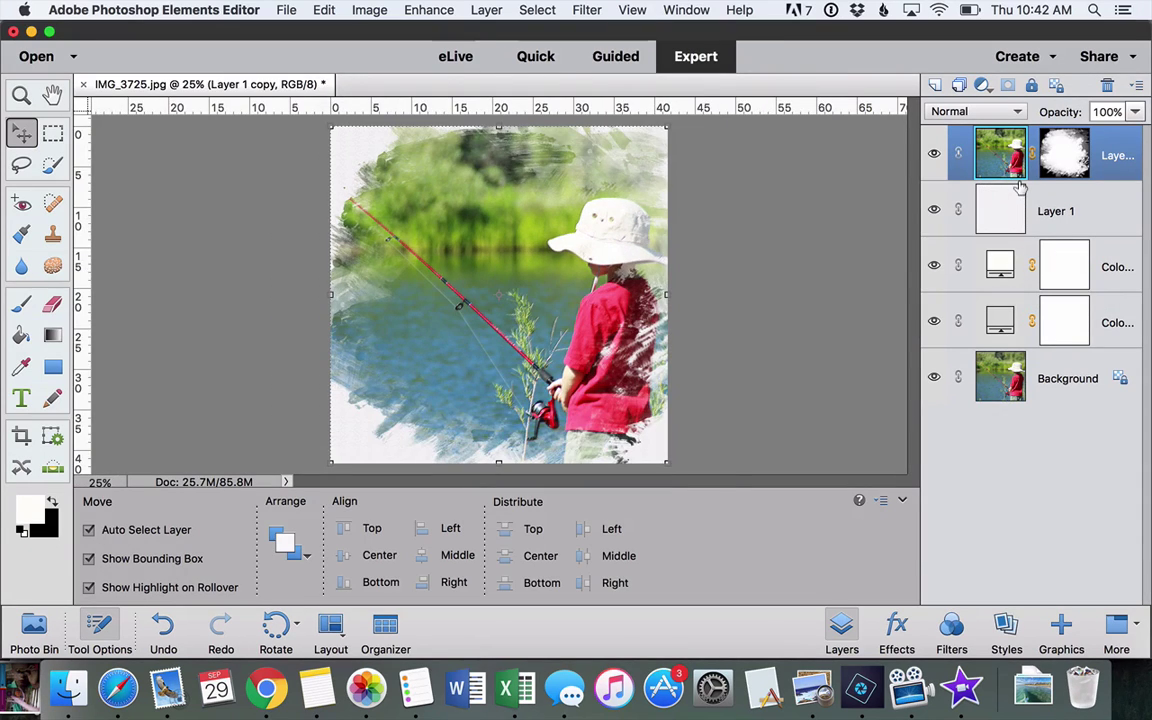